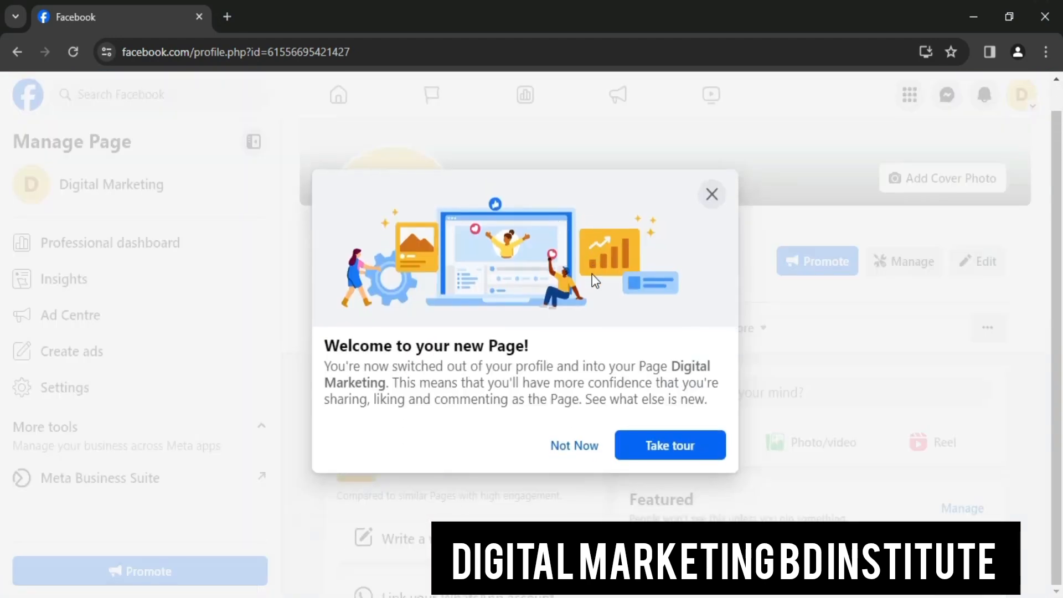
Step through the new Page tour (Take tour, Next, Next, Done) to finish it
click(660, 440)
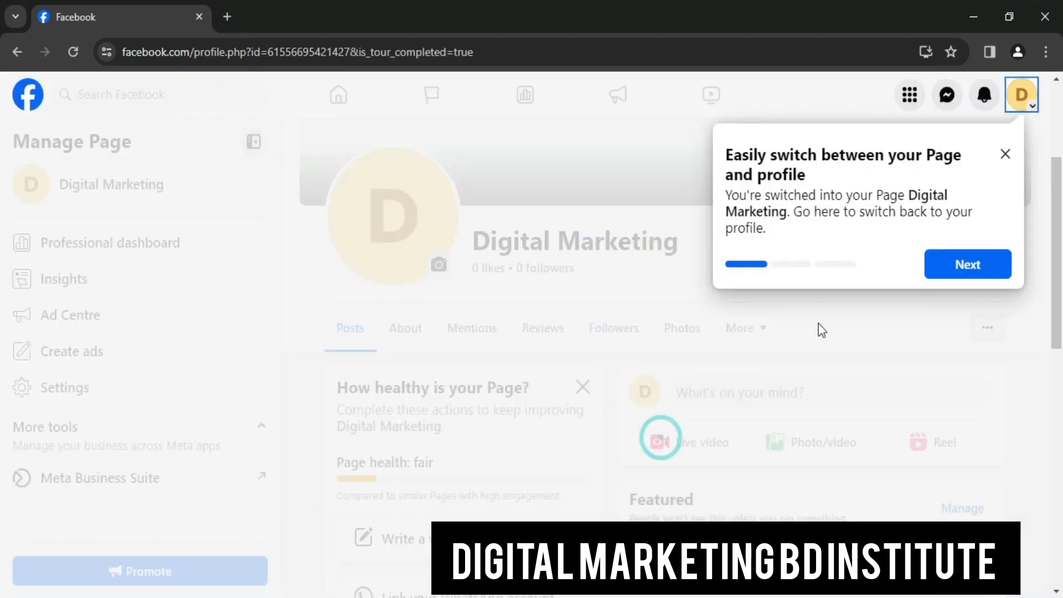
click(991, 266)
click(848, 410)
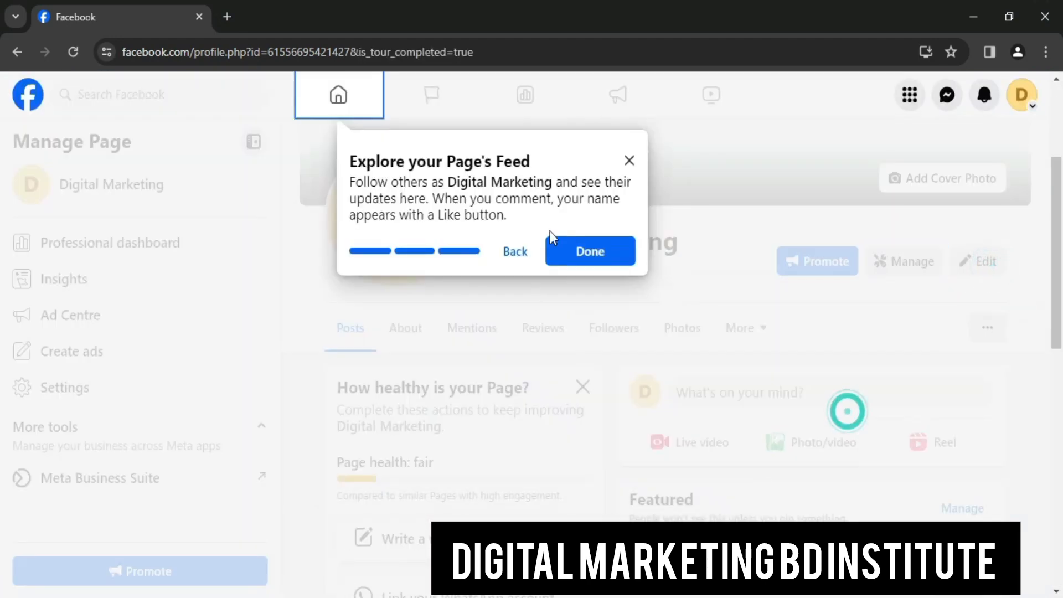
click(595, 252)
Select the Page name 'Digital Marketing' and follower count, then clear the selection
click(476, 237)
drag(476, 238, 621, 261)
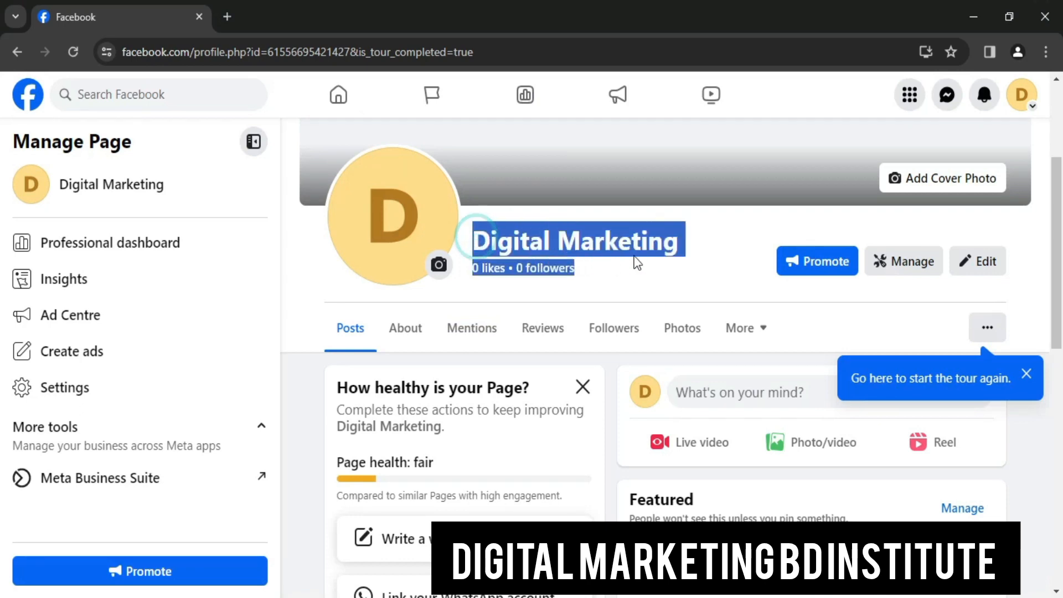
double_click(583, 250)
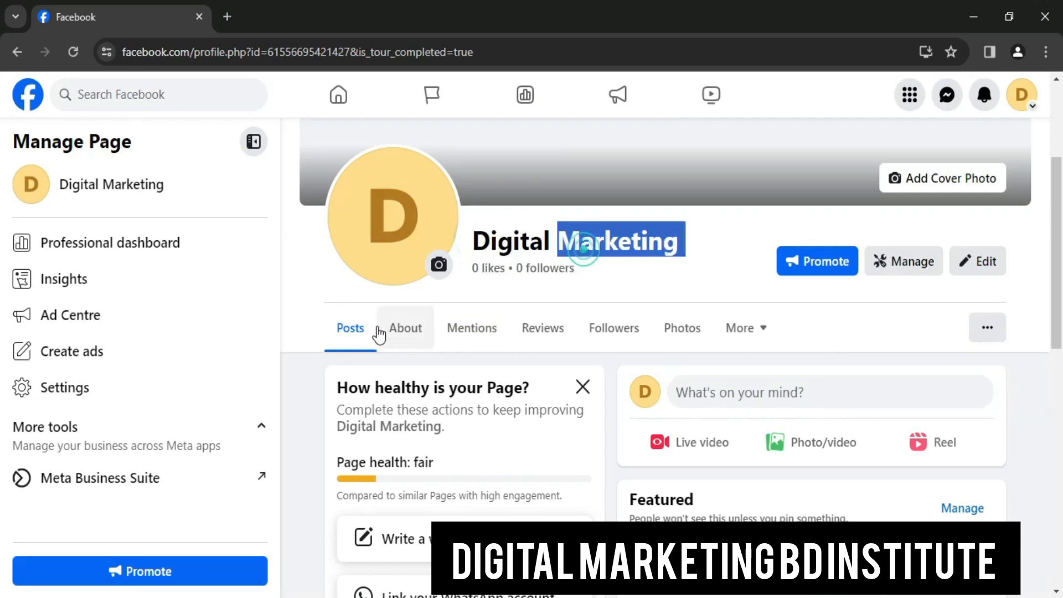
click(677, 244)
Open the Digital Marketing Page's About section and look through it
click(411, 337)
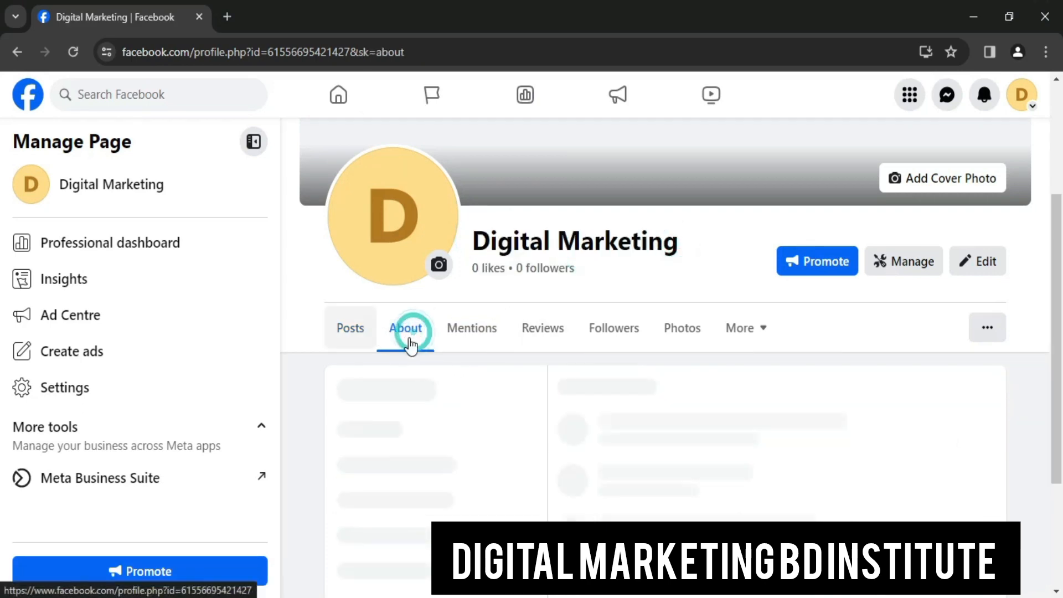
scroll(434, 323, down, 4)
scroll(541, 309, up, 1)
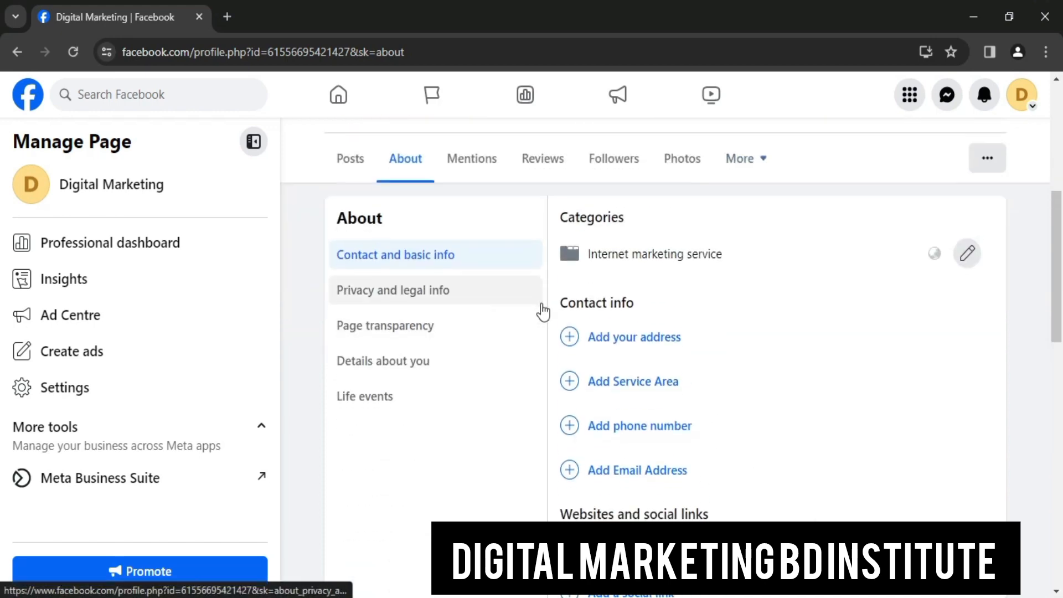
scroll(513, 310, up, 2)
scroll(522, 316, down, 3)
scroll(522, 316, down, 8)
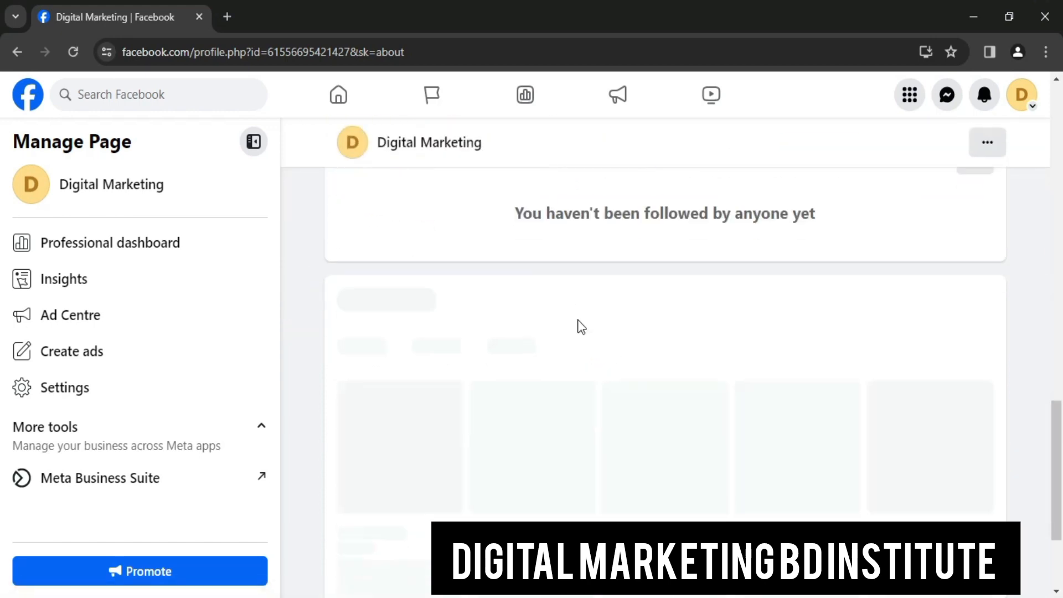
scroll(576, 325, up, 5)
scroll(553, 310, up, 9)
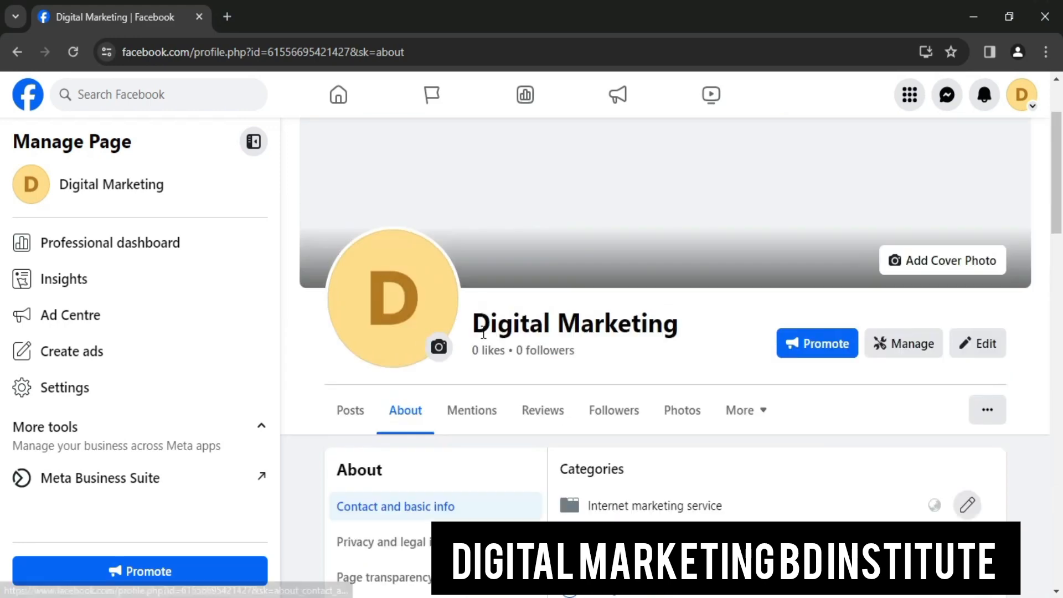
scroll(453, 315, down, 4)
Show Privacy and legal info, then the Page transparency details with Page ID and creation date
click(453, 303)
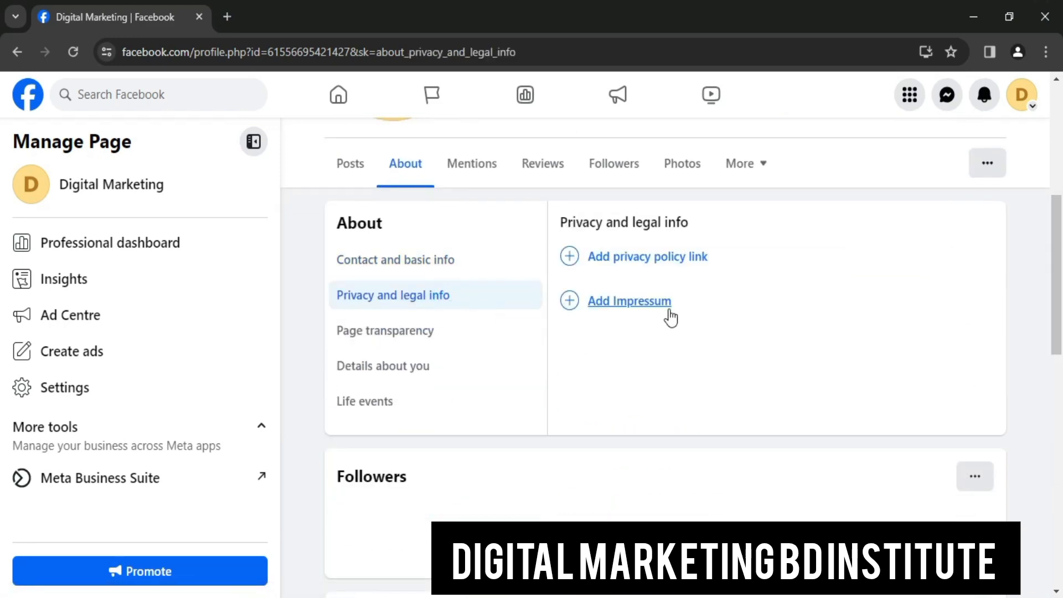
scroll(509, 305, up, 2)
scroll(510, 305, up, 1)
click(442, 498)
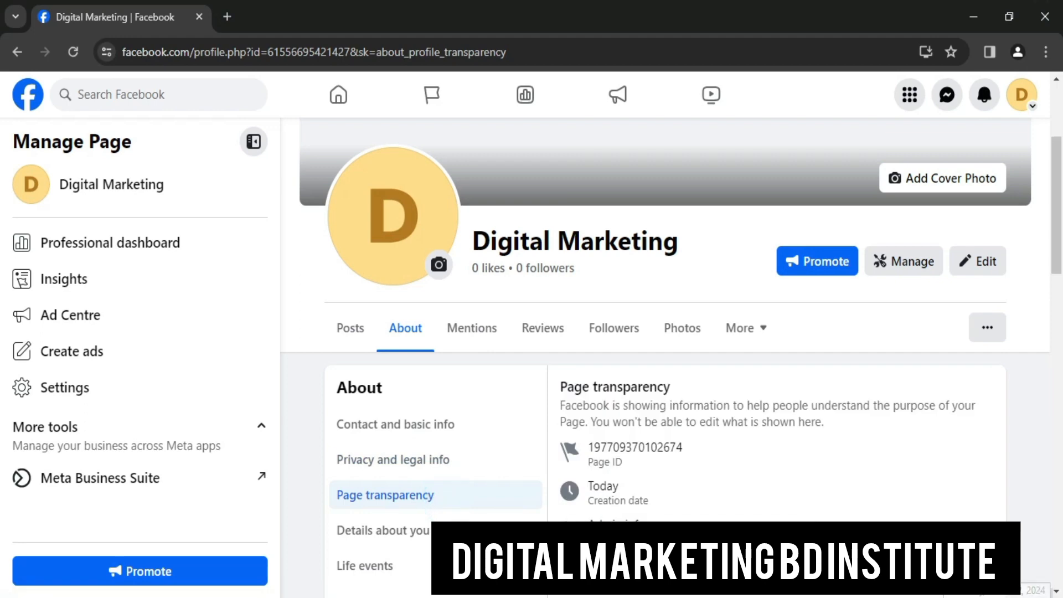
scroll(1029, 593, down, 3)
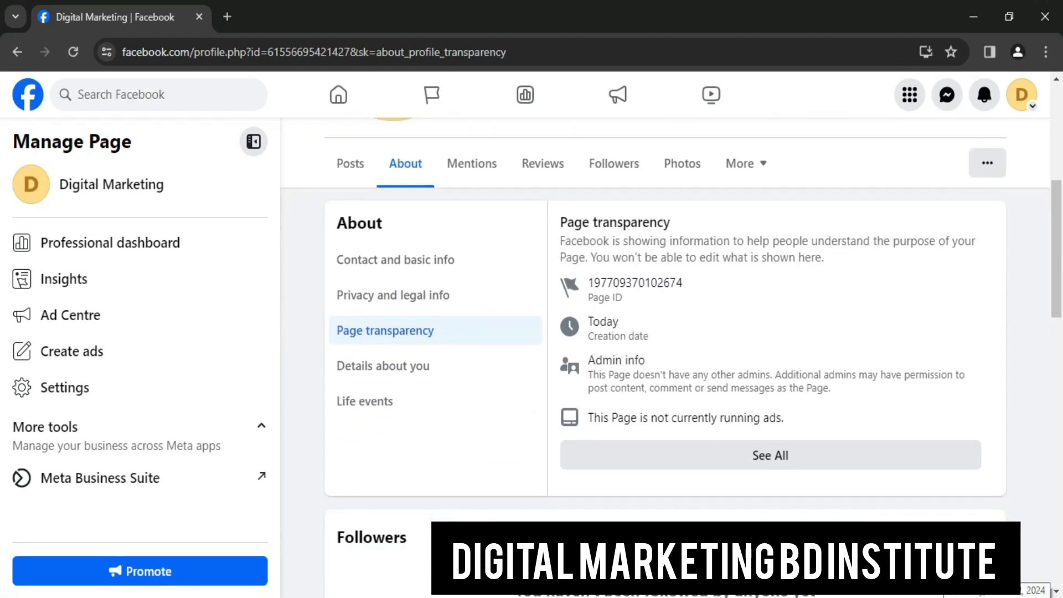
click(797, 461)
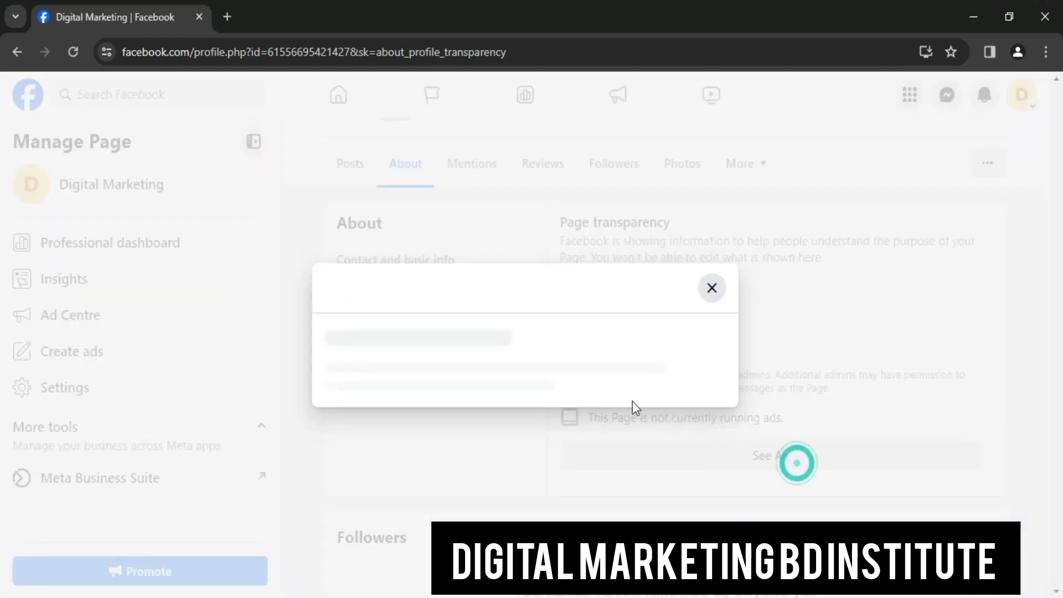
scroll(458, 387, down, 1)
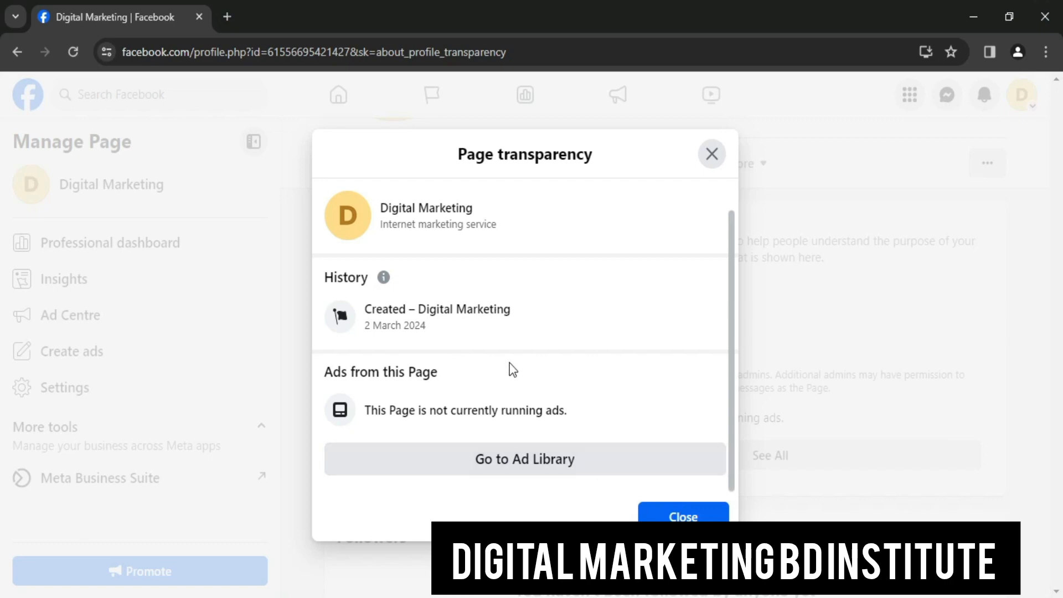
scroll(621, 230, up, 1)
click(718, 166)
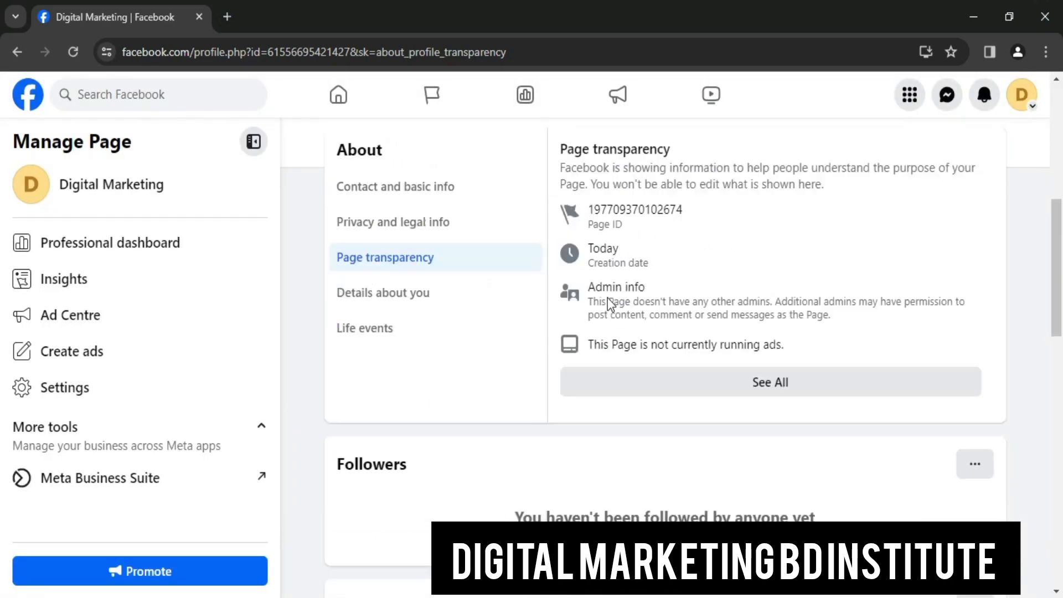
scroll(554, 294, down, 4)
scroll(587, 288, up, 10)
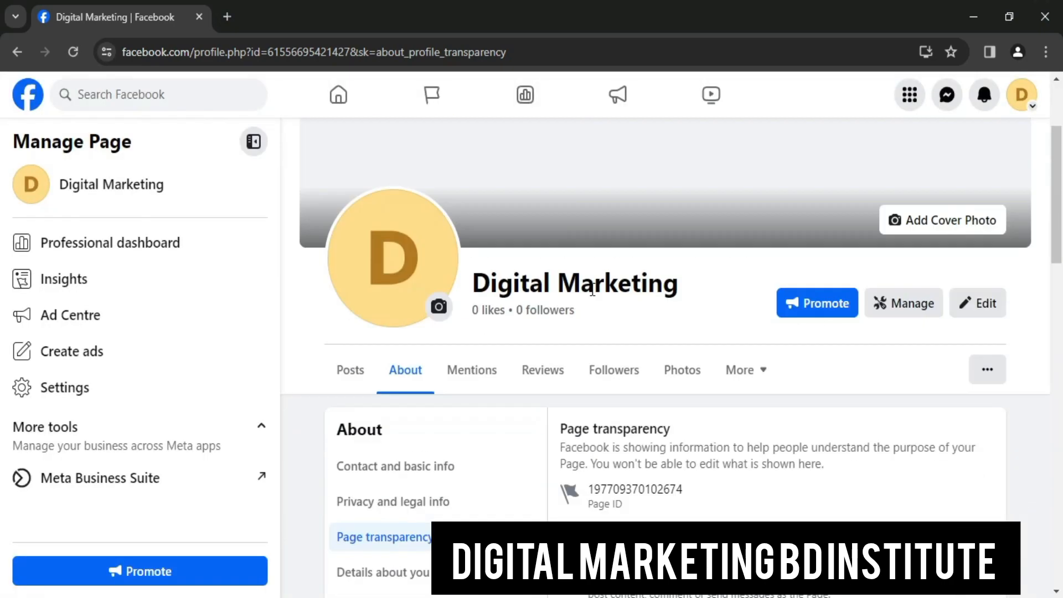
scroll(587, 325, down, 3)
Open Contact and basic info and begin a new address, filling the Address field
click(396, 377)
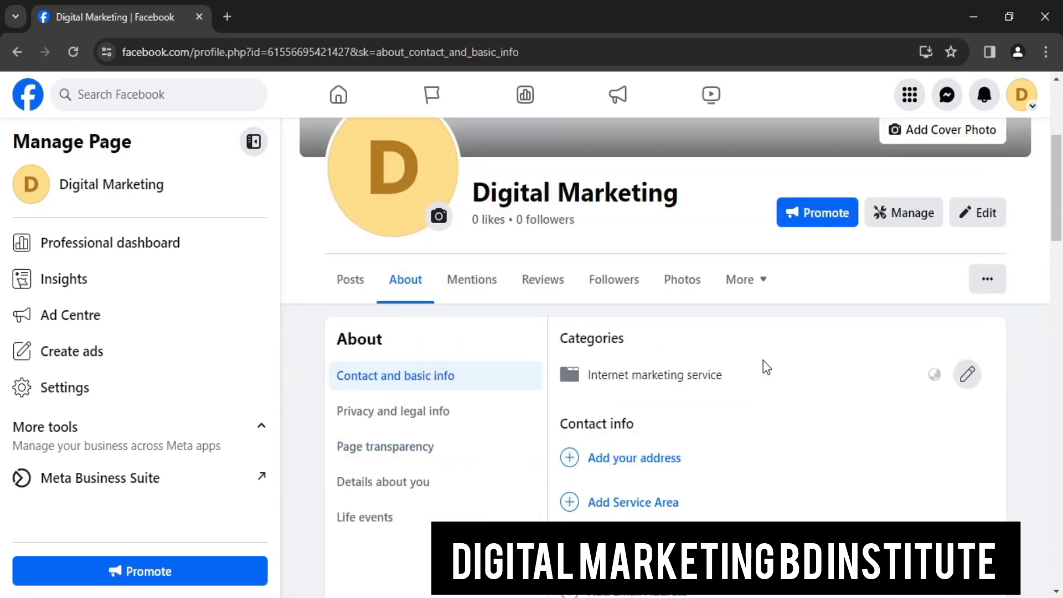
scroll(668, 354, down, 3)
click(663, 296)
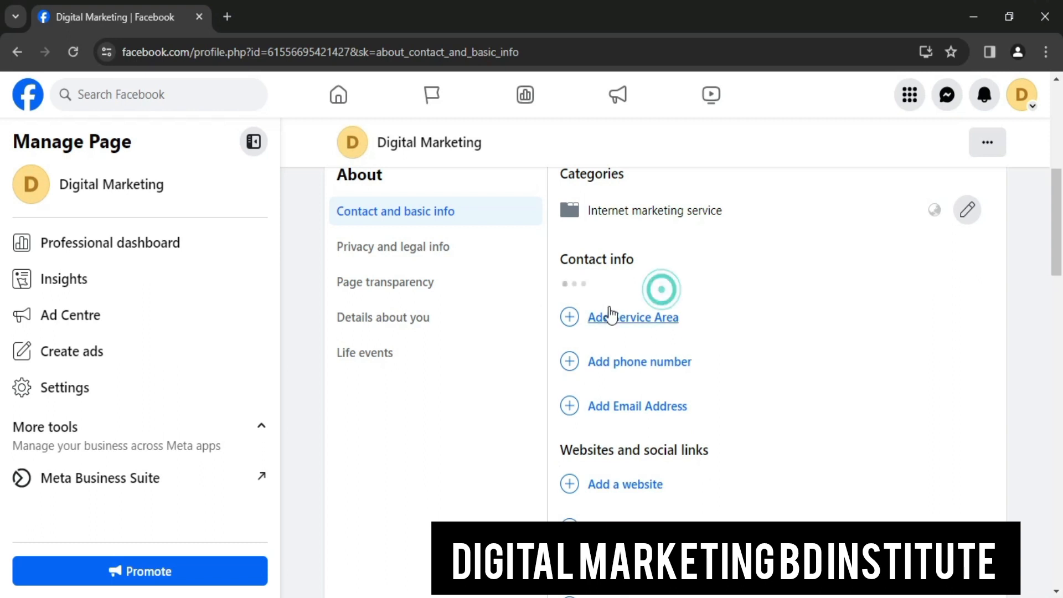
click(618, 309)
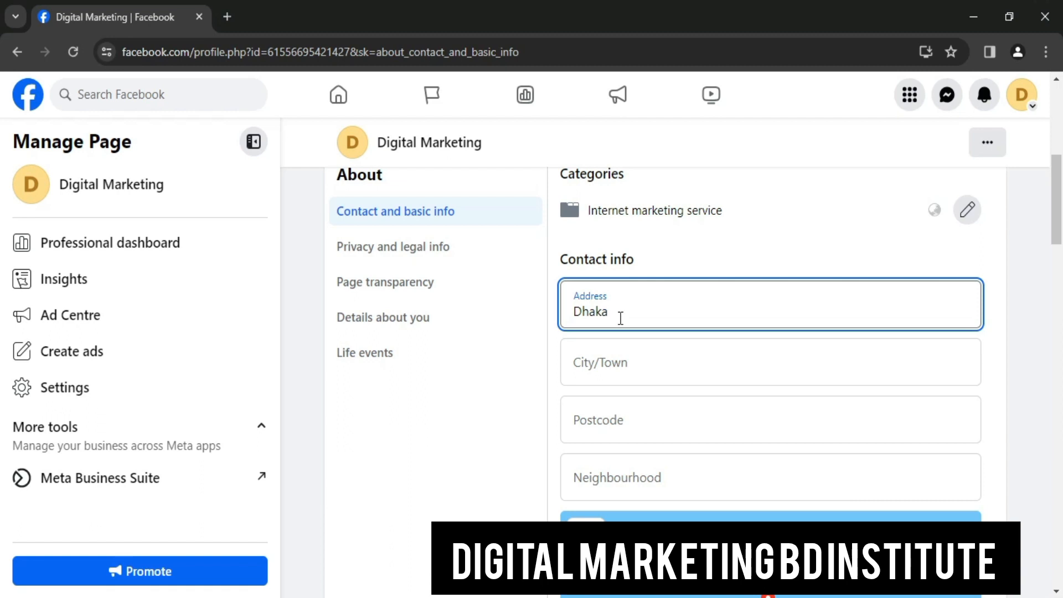
Set the address's City/Town to Dhaka, Bangladesh
click(628, 369)
text(Da)
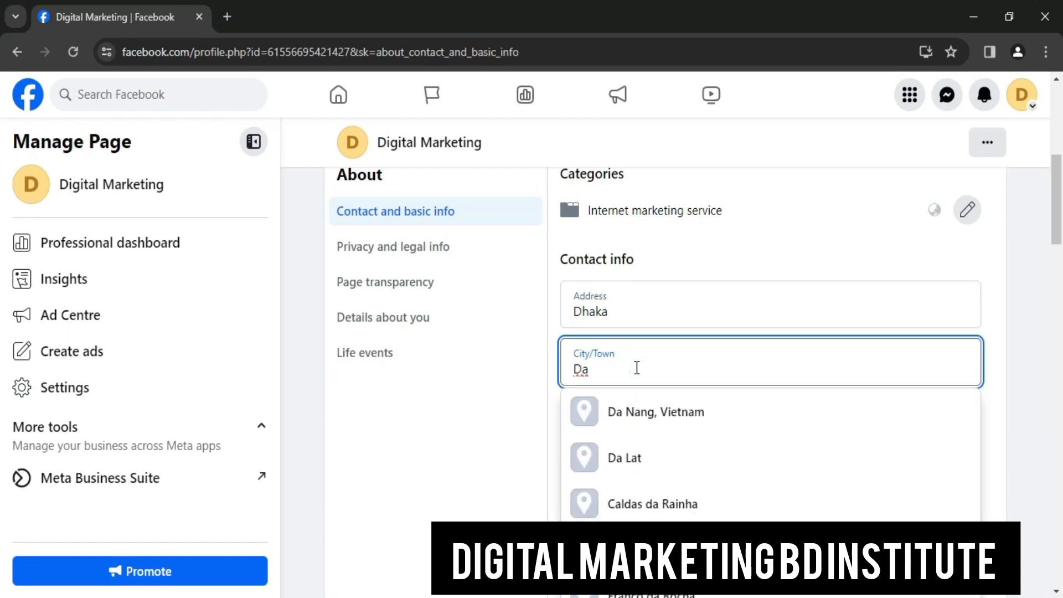
text(=)
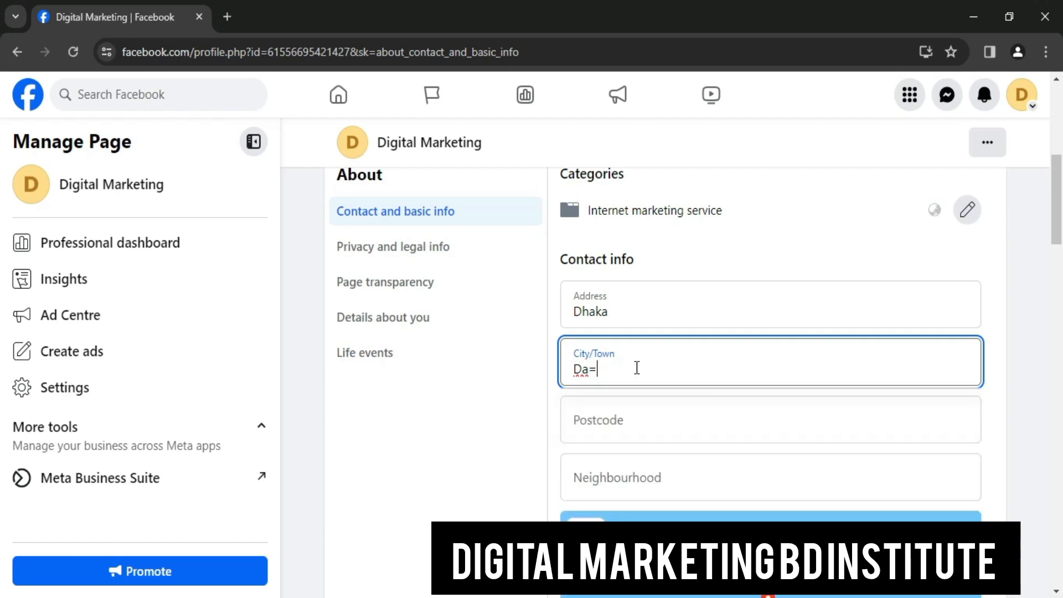
key(BackSpace)
key(BackSpace)
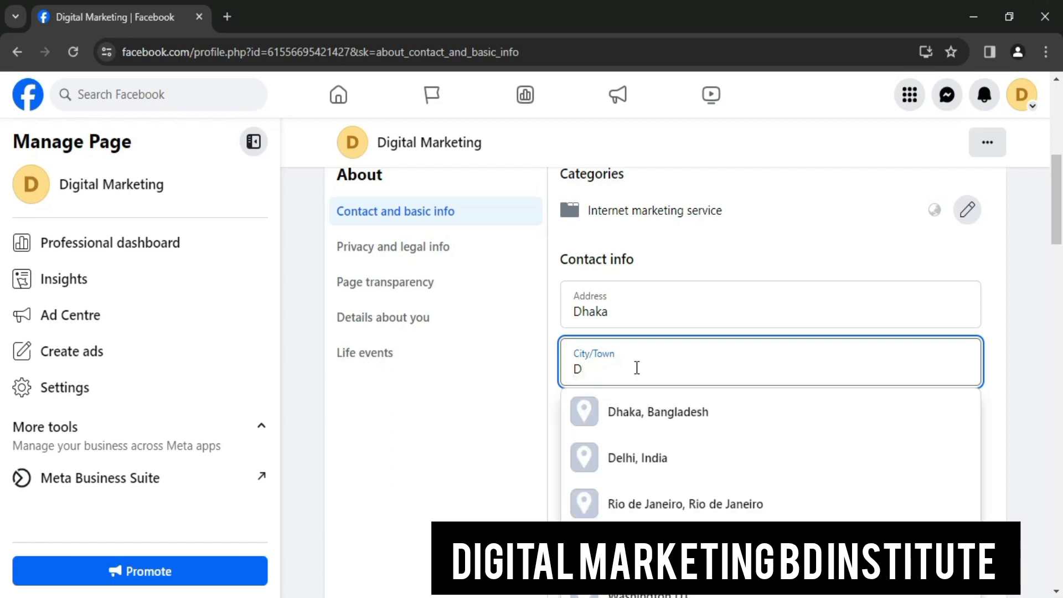
text(haka)
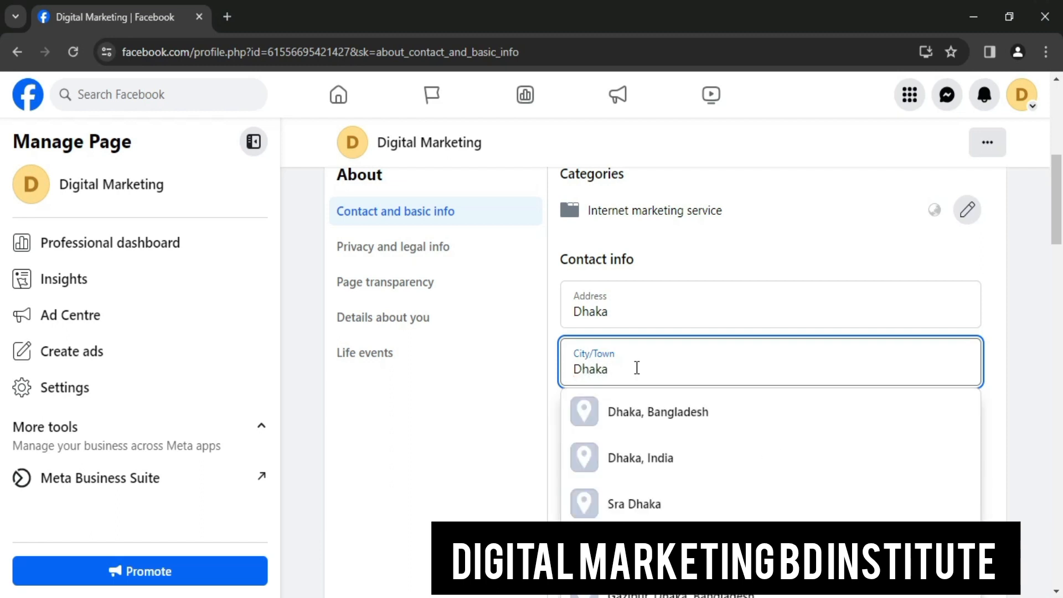
click(713, 427)
Enter the postcode and save the address, declining the browser's offer to save it
click(666, 425)
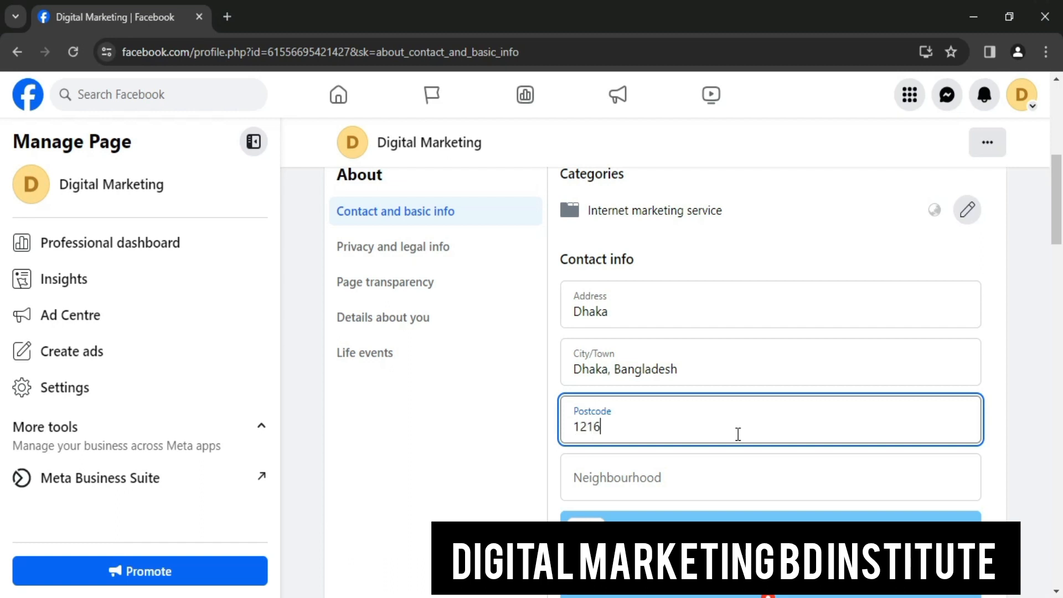
click(725, 472)
scroll(802, 421, down, 5)
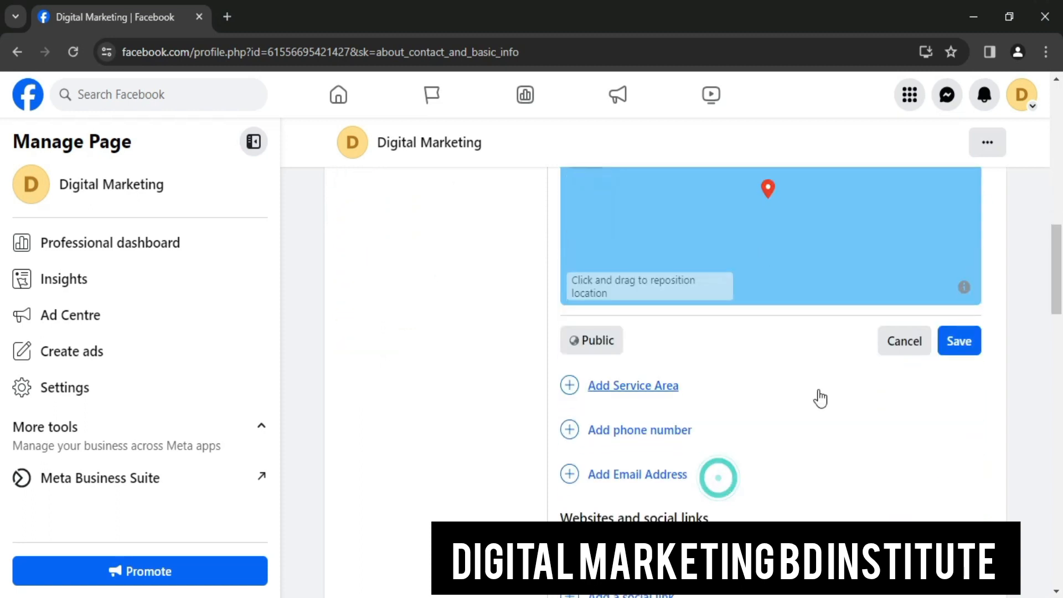
scroll(796, 283, up, 4)
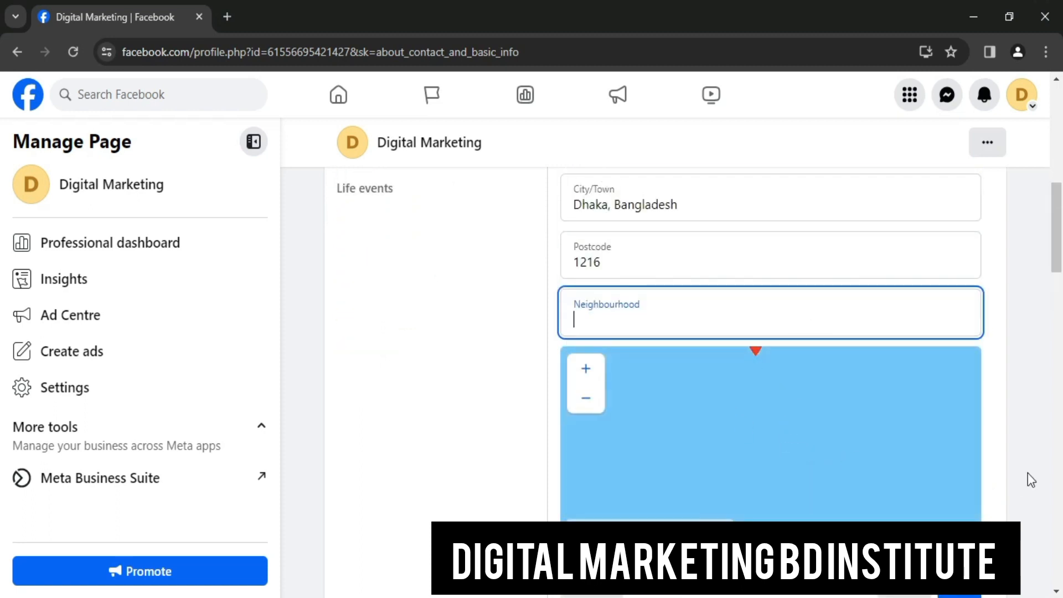
scroll(1028, 473, down, 3)
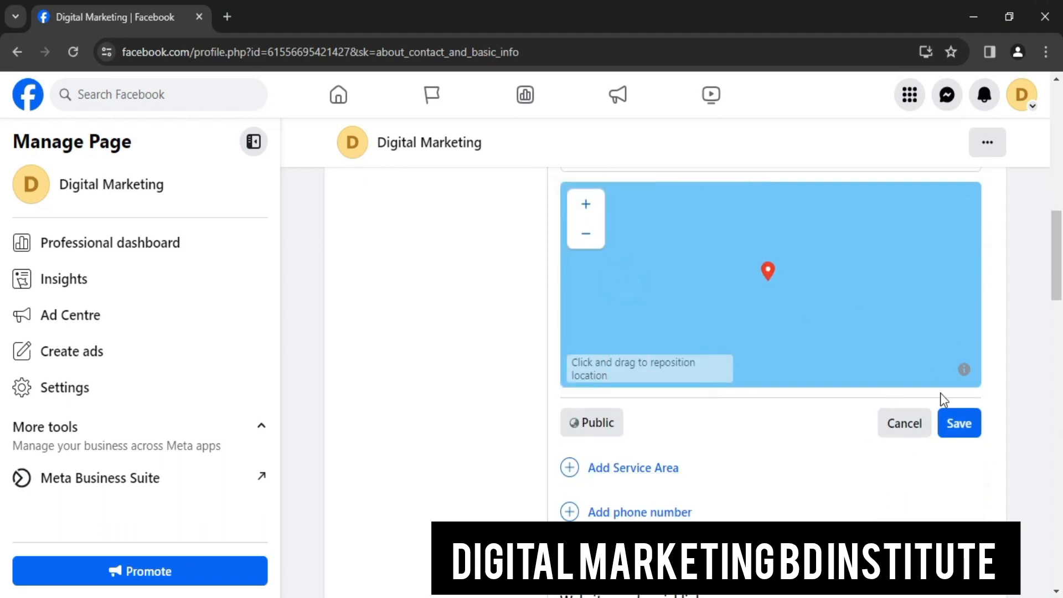
scroll(674, 360, up, 3)
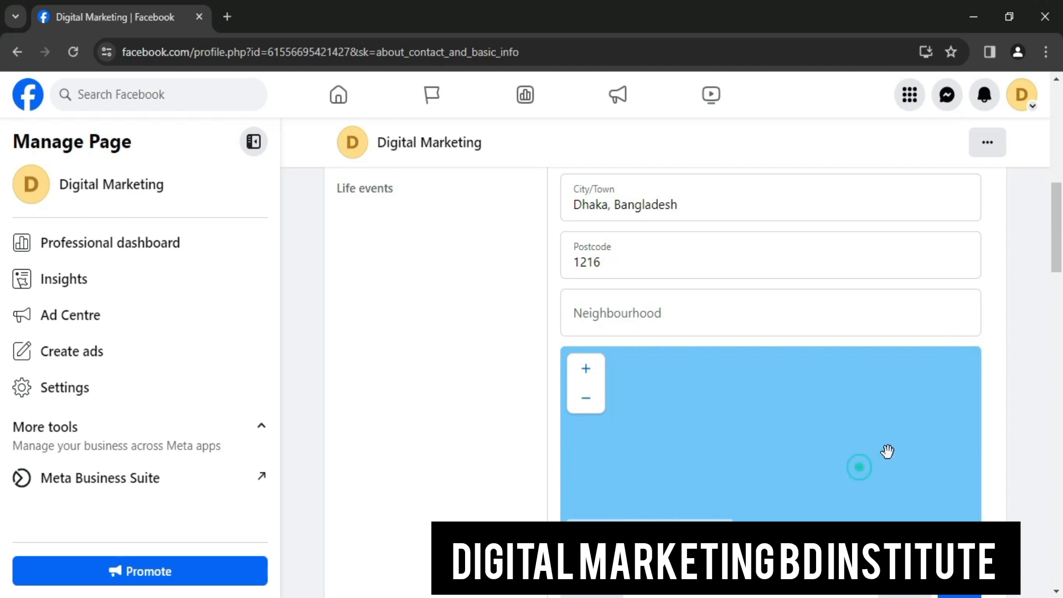
scroll(871, 496, down, 3)
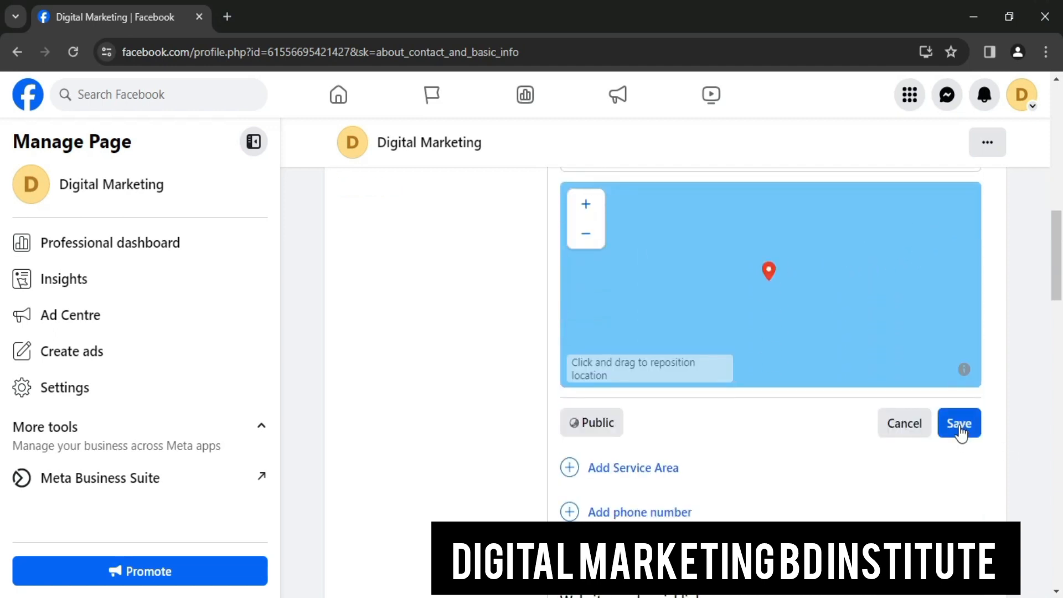
click(959, 425)
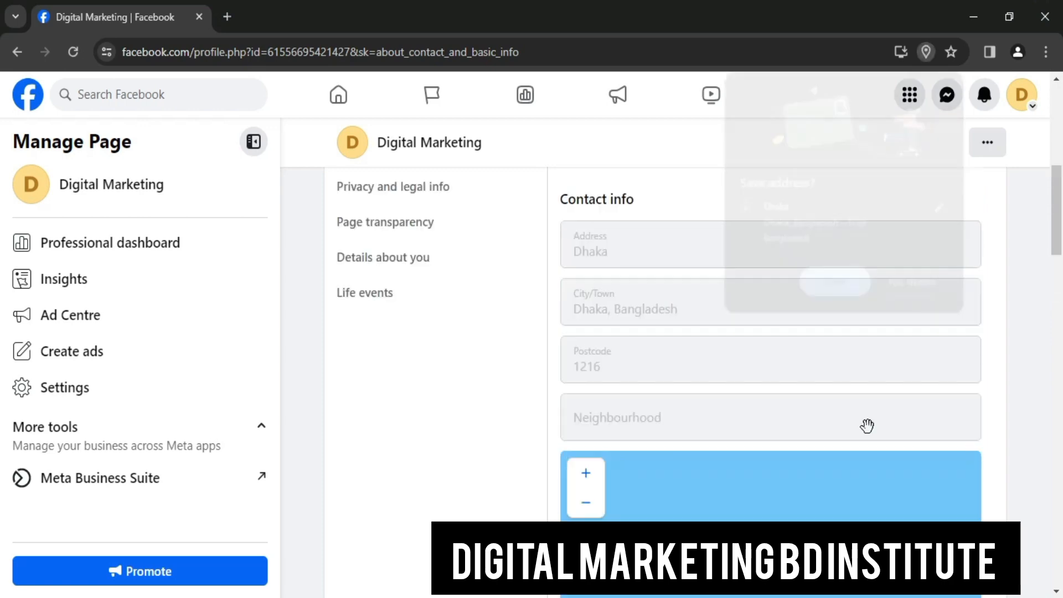
click(827, 287)
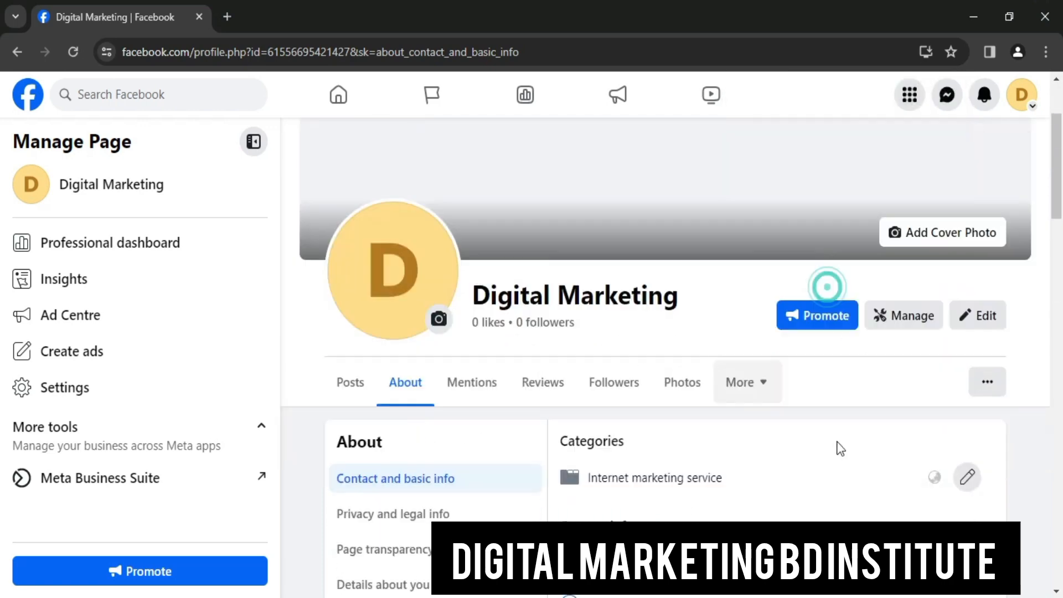
scroll(689, 429, down, 5)
scroll(693, 431, up, 5)
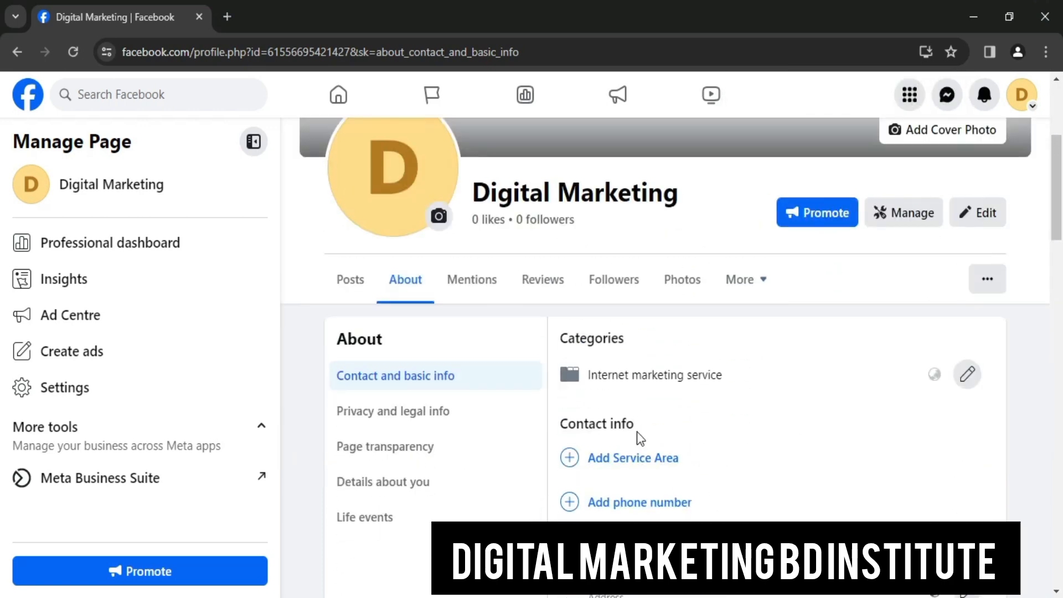
scroll(637, 437, down, 3)
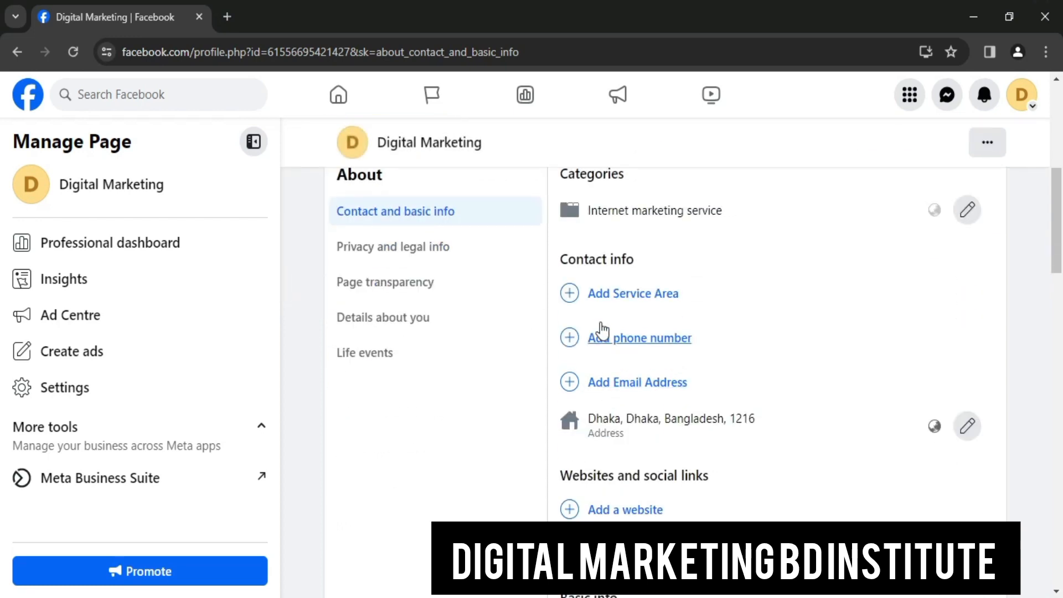
Add 'Dhaka, Dhaka Division, Bangladesh' as the Page's service area and save it
click(647, 293)
click(615, 304)
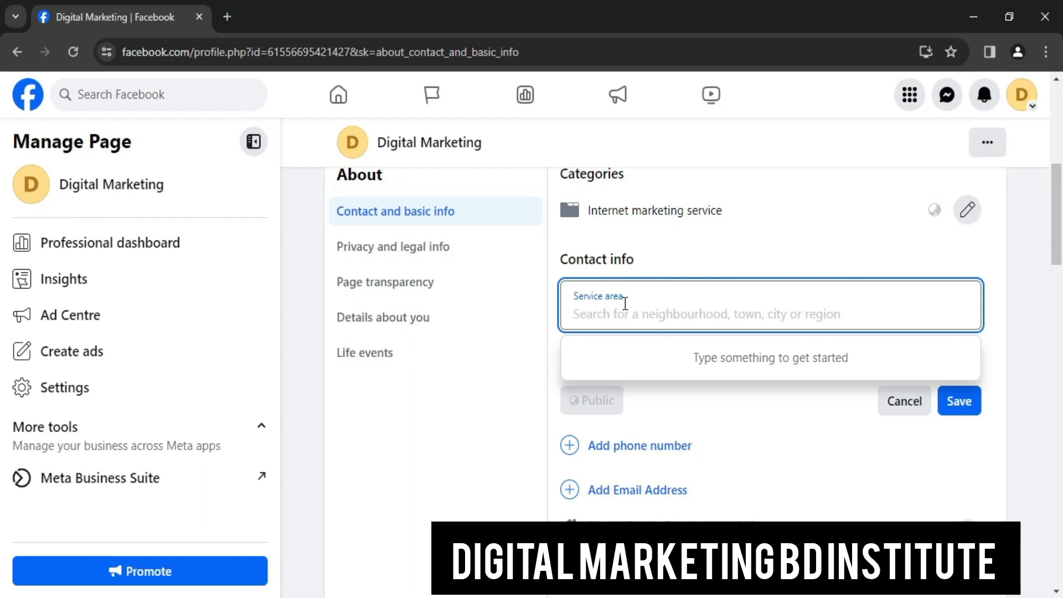
text(D)
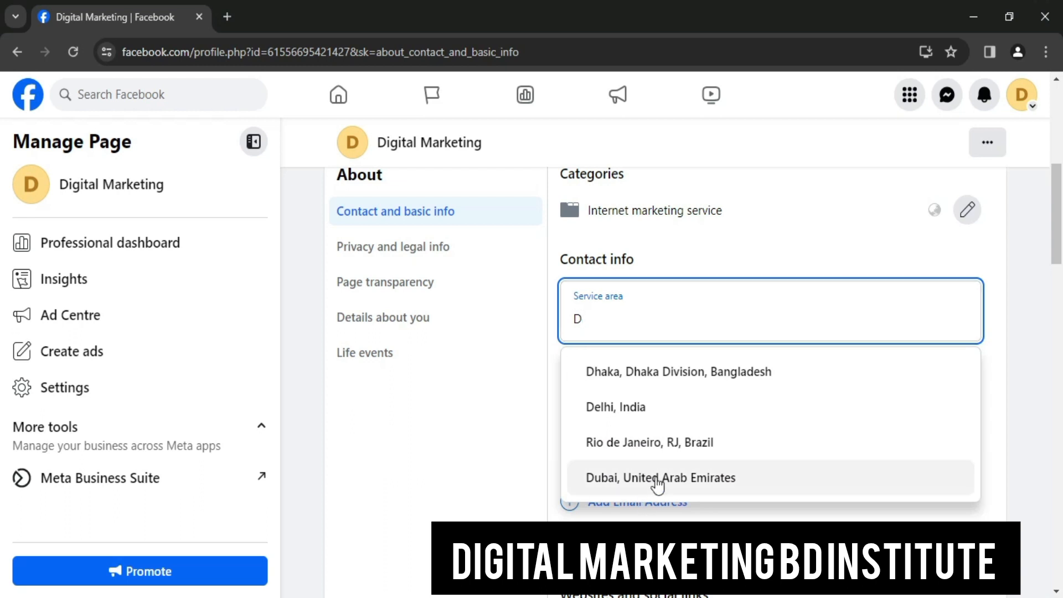
click(794, 370)
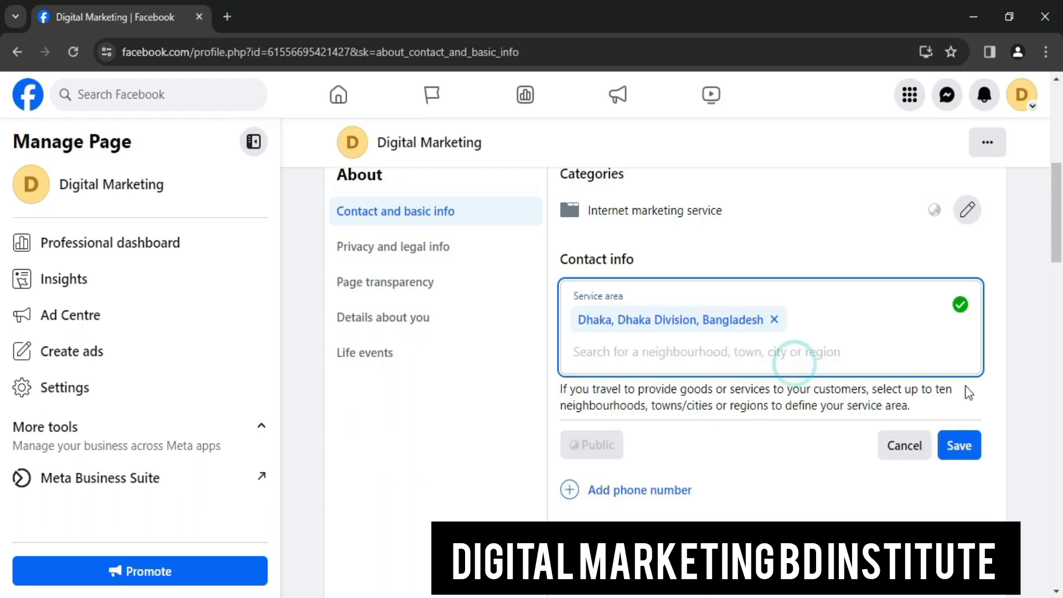
click(960, 445)
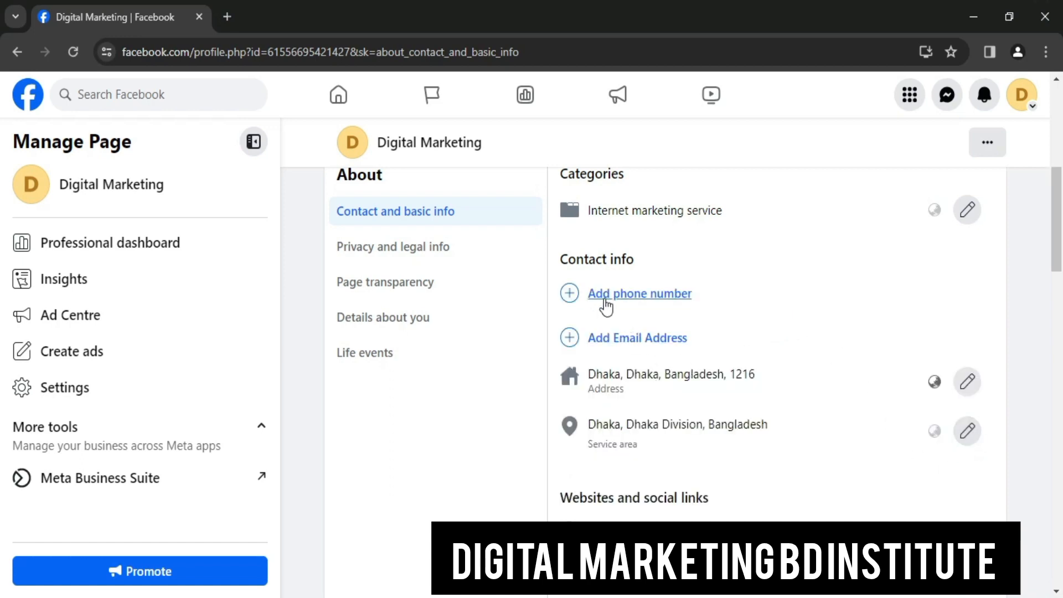
Start a new phone number with Bangladesh (+880) as the country code
click(658, 294)
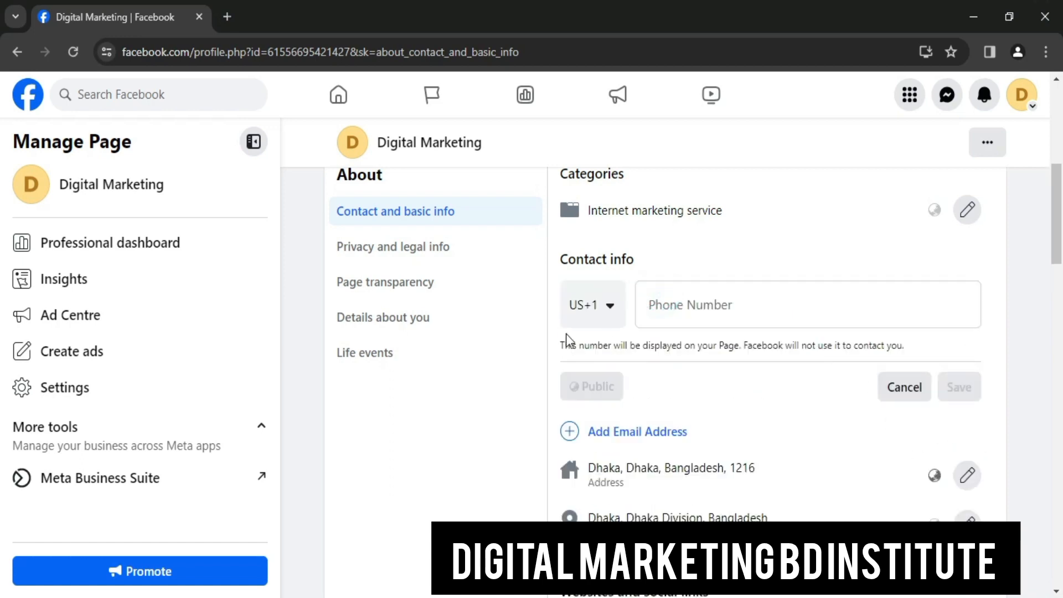
click(609, 305)
scroll(620, 299, down, 8)
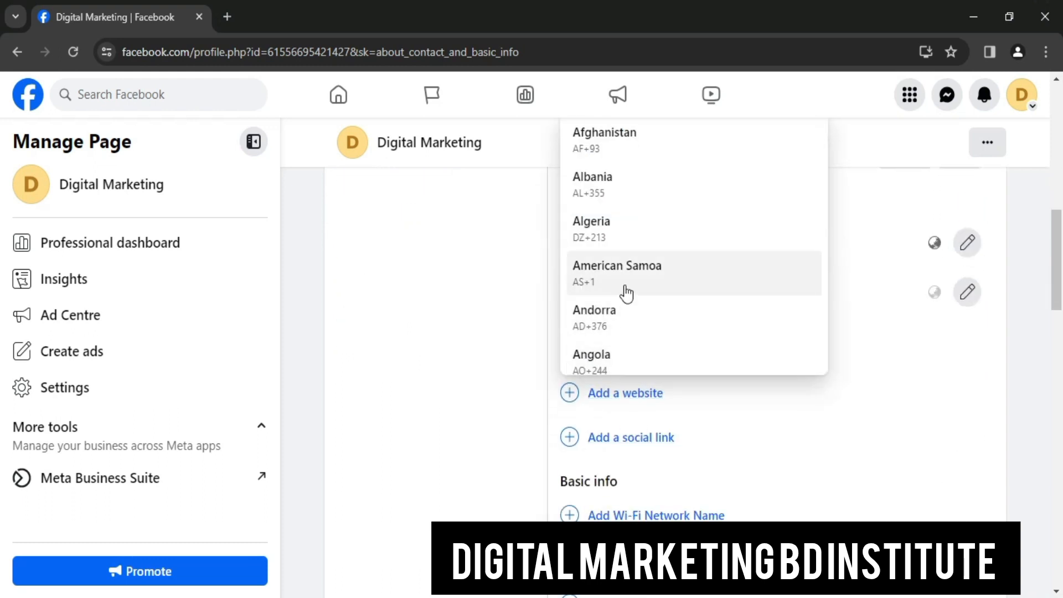
scroll(630, 311, up, 10)
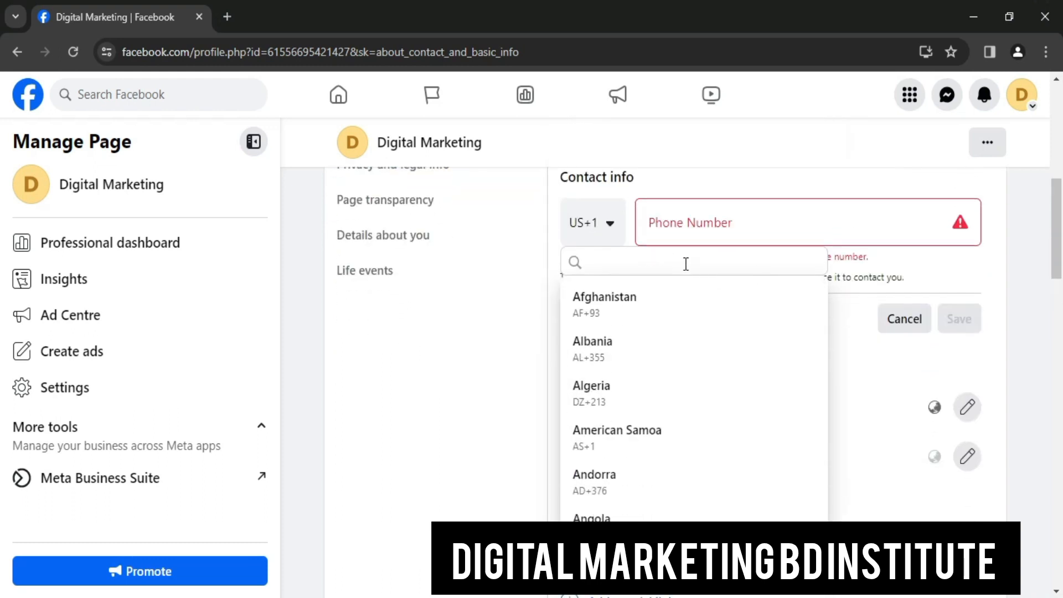
text(ba)
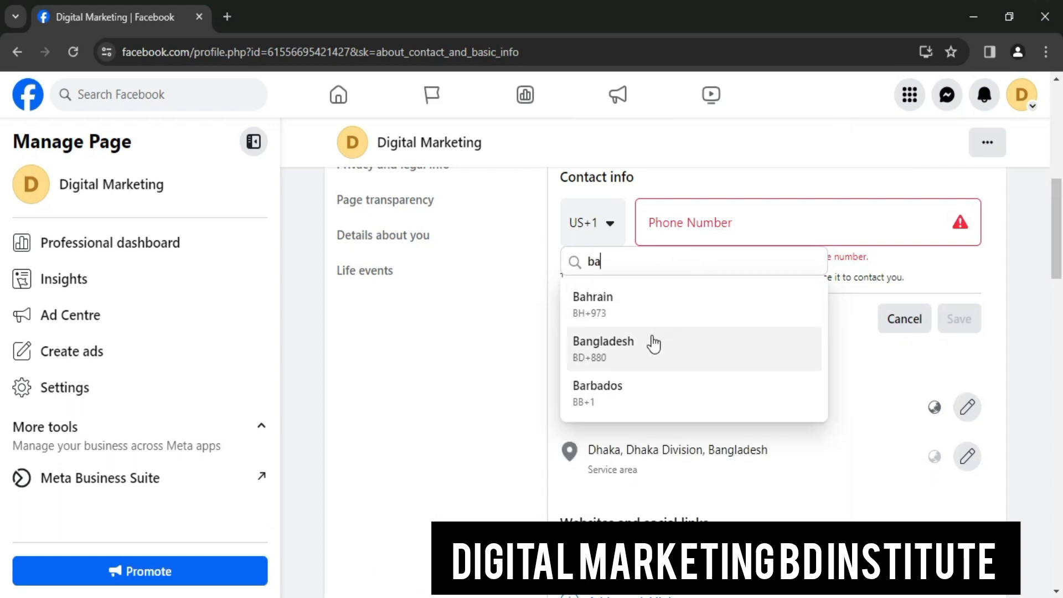
click(653, 343)
Enter the business mobile number and save it
click(692, 238)
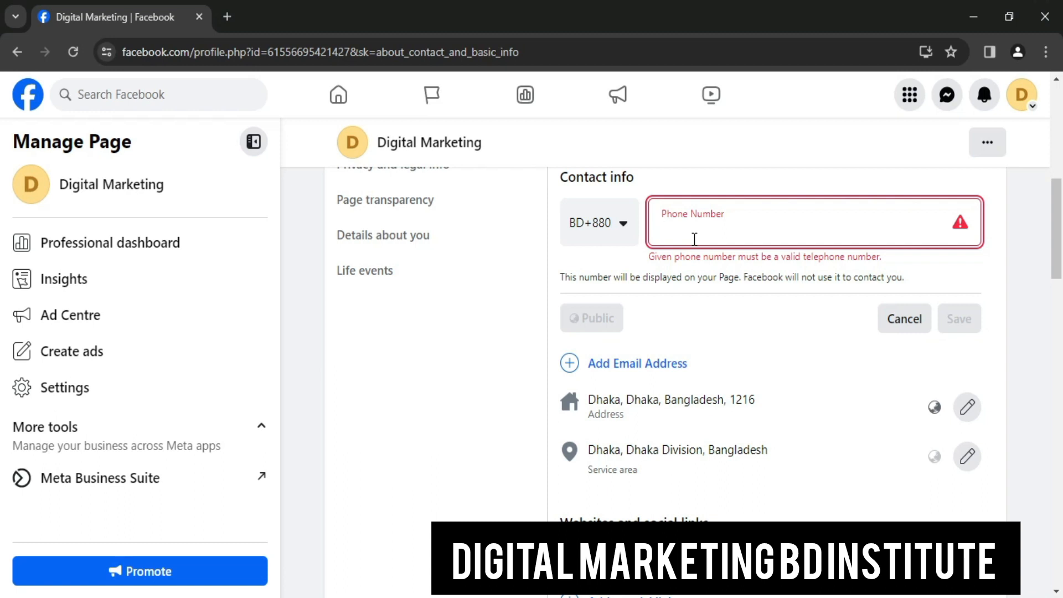
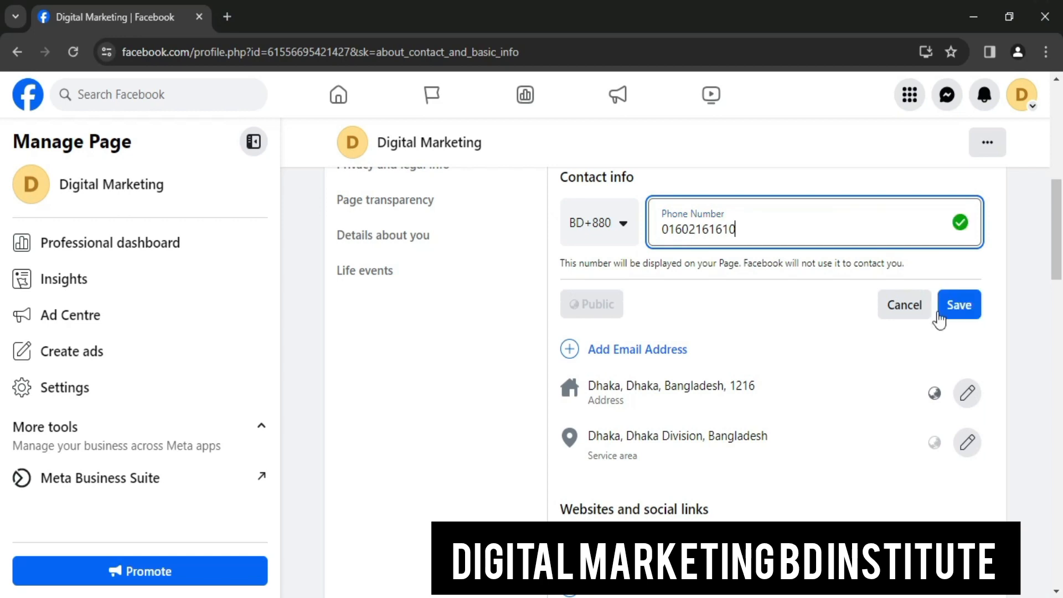
click(955, 301)
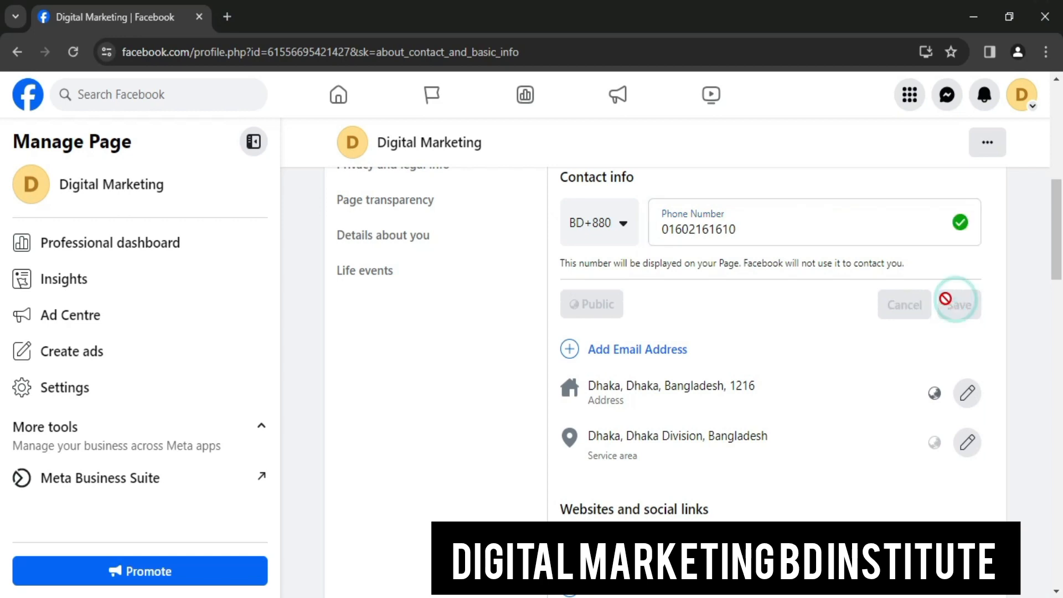
scroll(818, 318, up, 5)
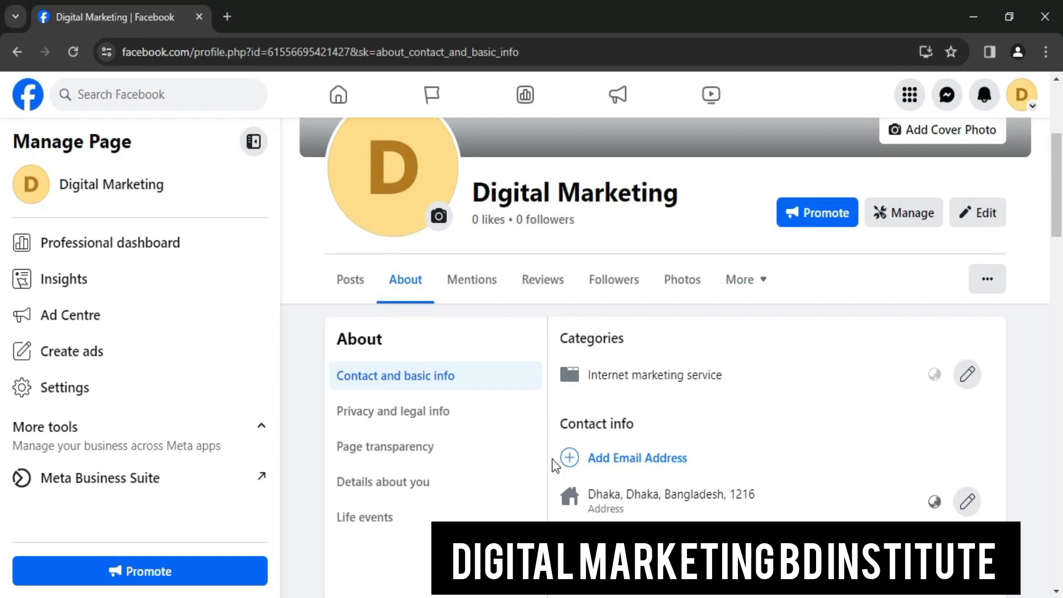
Paste the copied business e-mail address into the e-mail field and save it
click(682, 459)
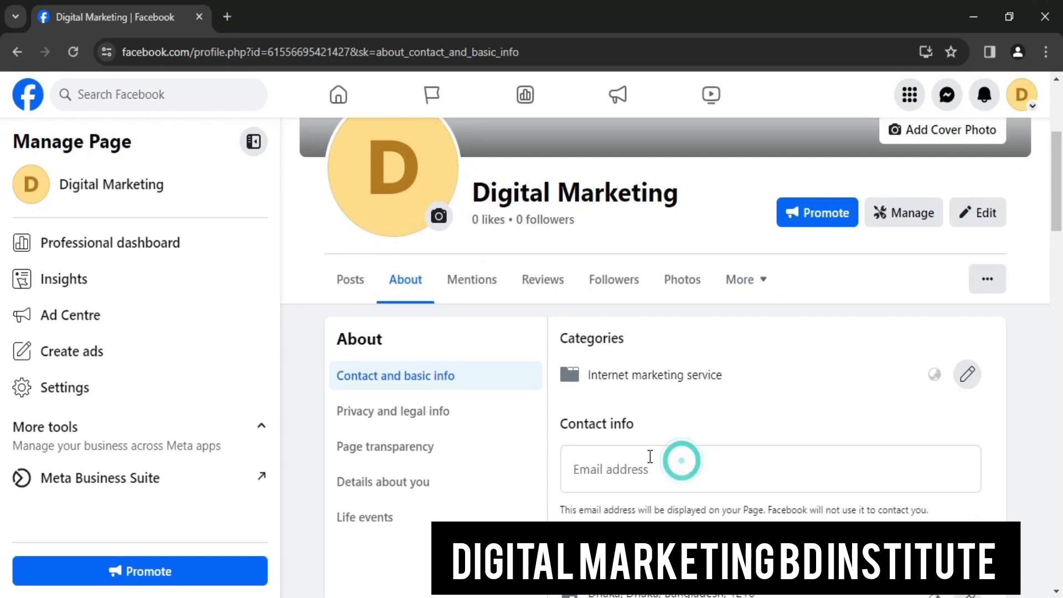
click(642, 463)
scroll(772, 435, down, 4)
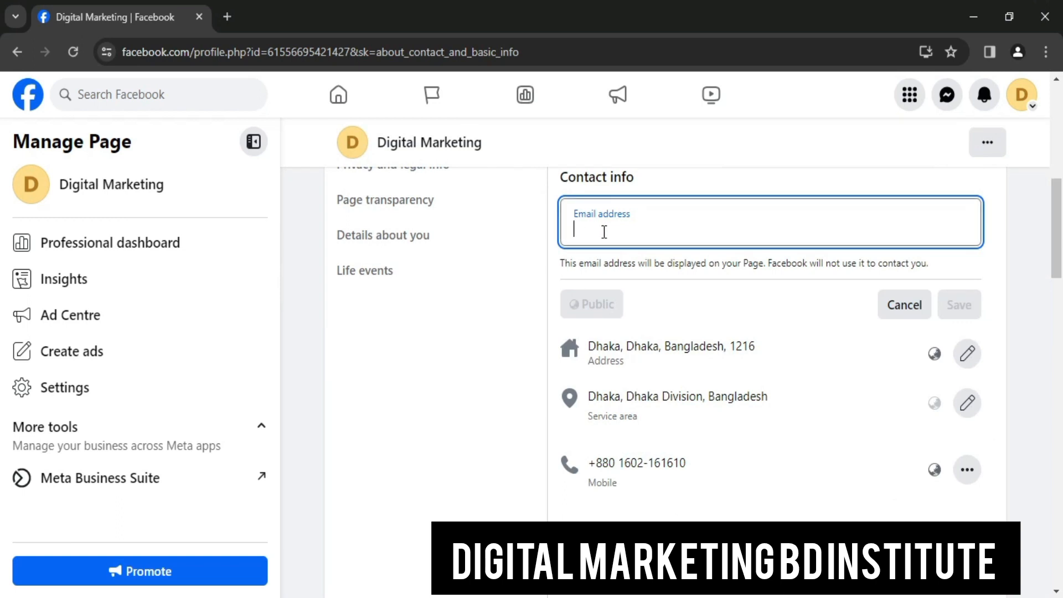
click(887, 597)
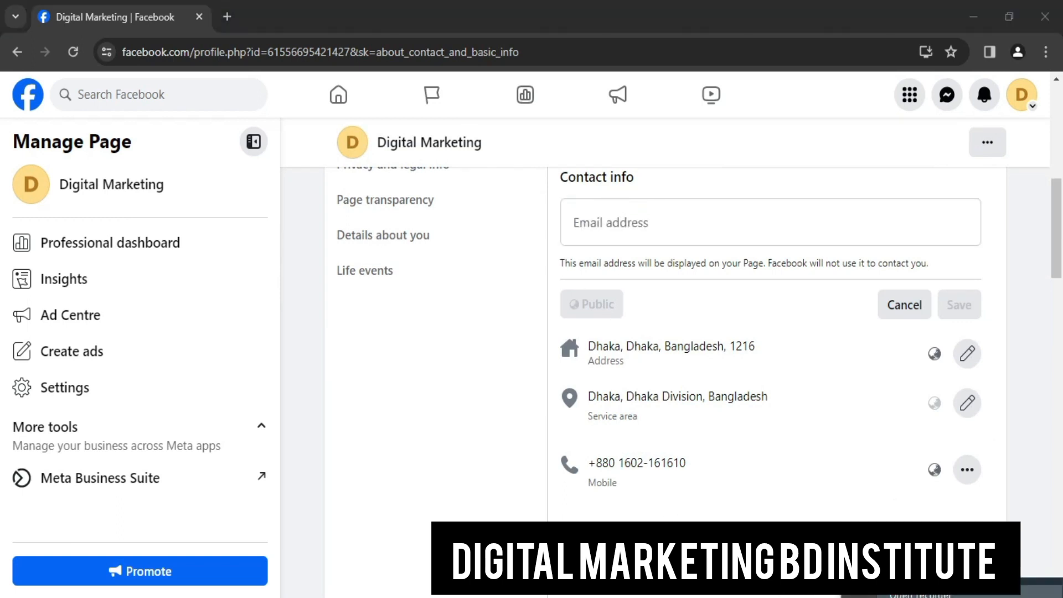
click(889, 596)
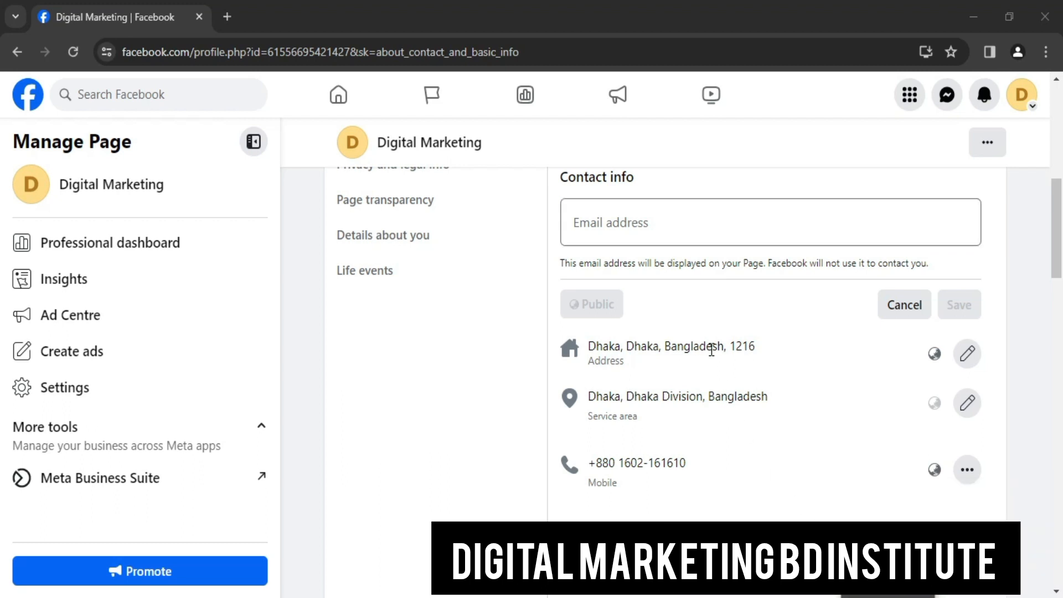
click(668, 227)
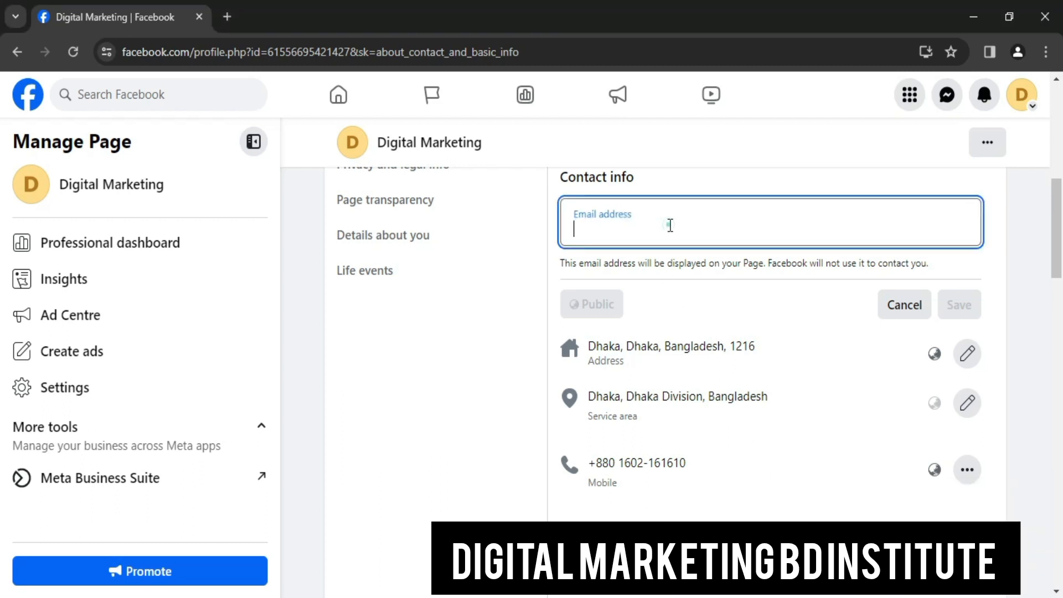
right_click(669, 223)
click(705, 382)
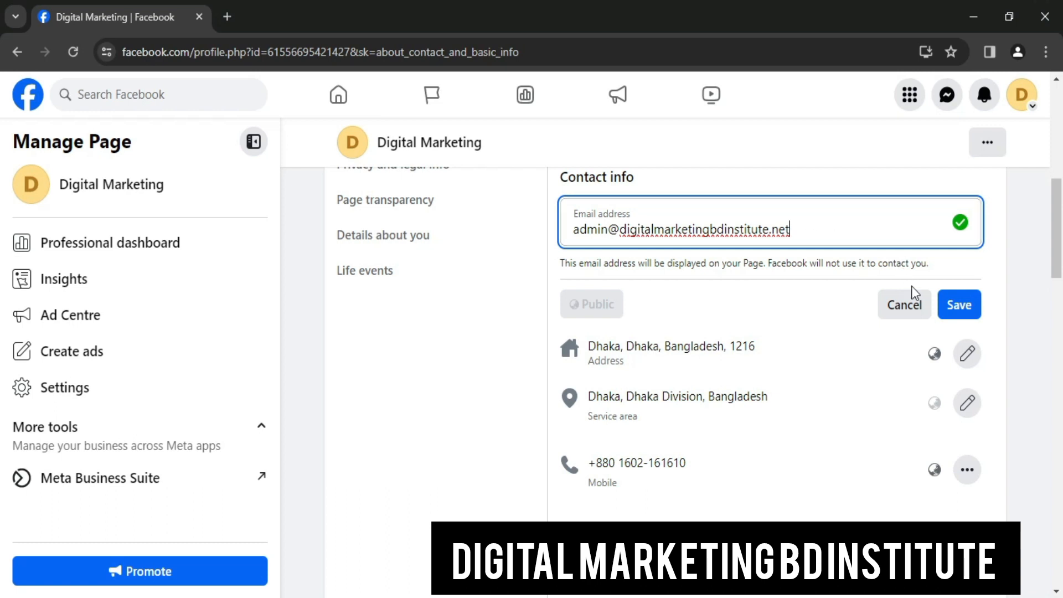
triple_click(655, 230)
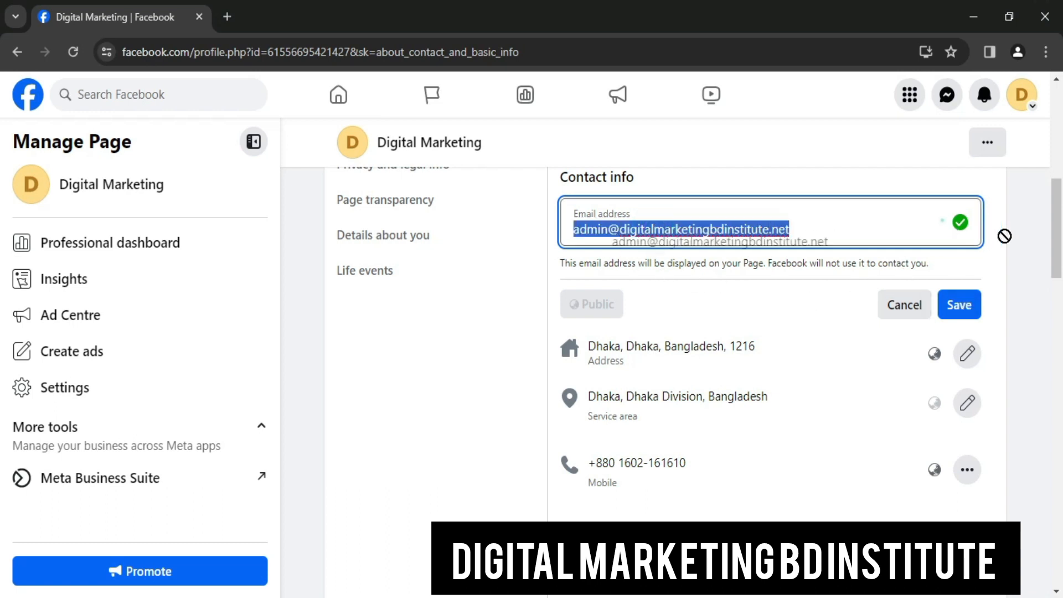
click(958, 305)
Start a website link entry and open a new browser window to find the site address
scroll(735, 294, down, 4)
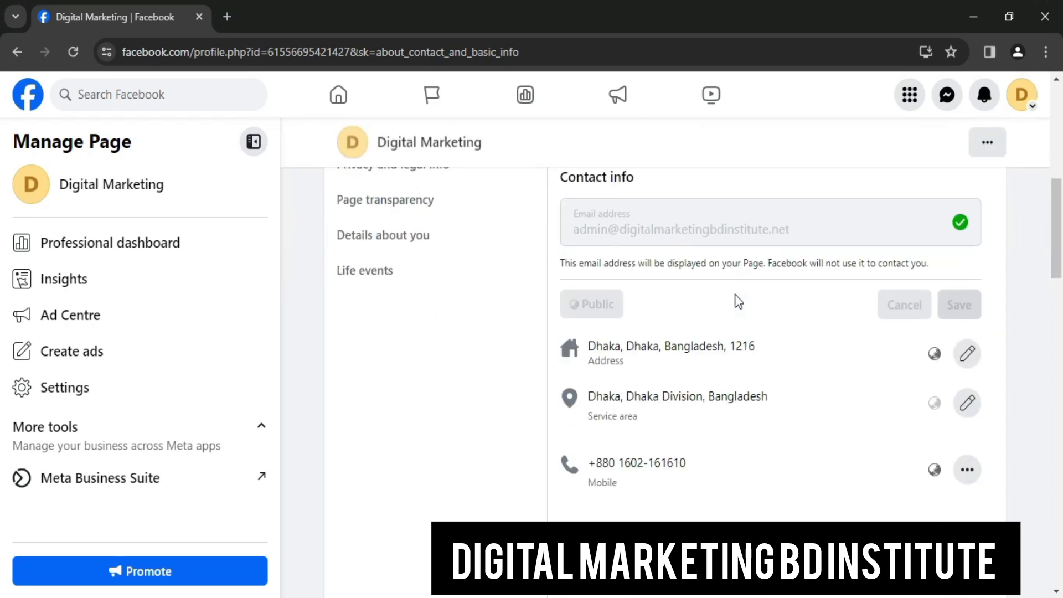
scroll(692, 315, down, 3)
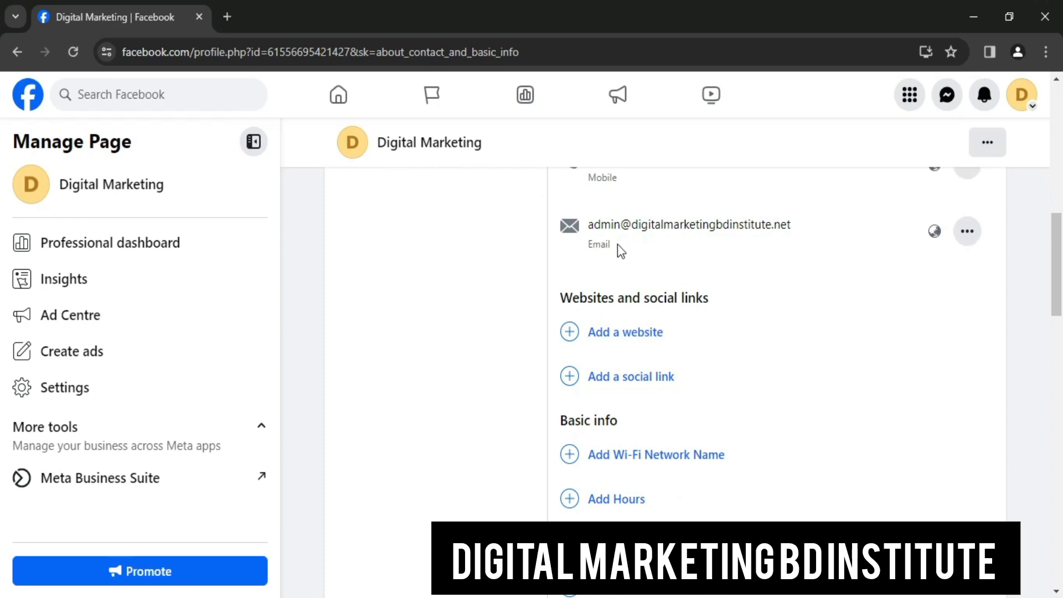
scroll(617, 245, up, 7)
scroll(579, 243, down, 3)
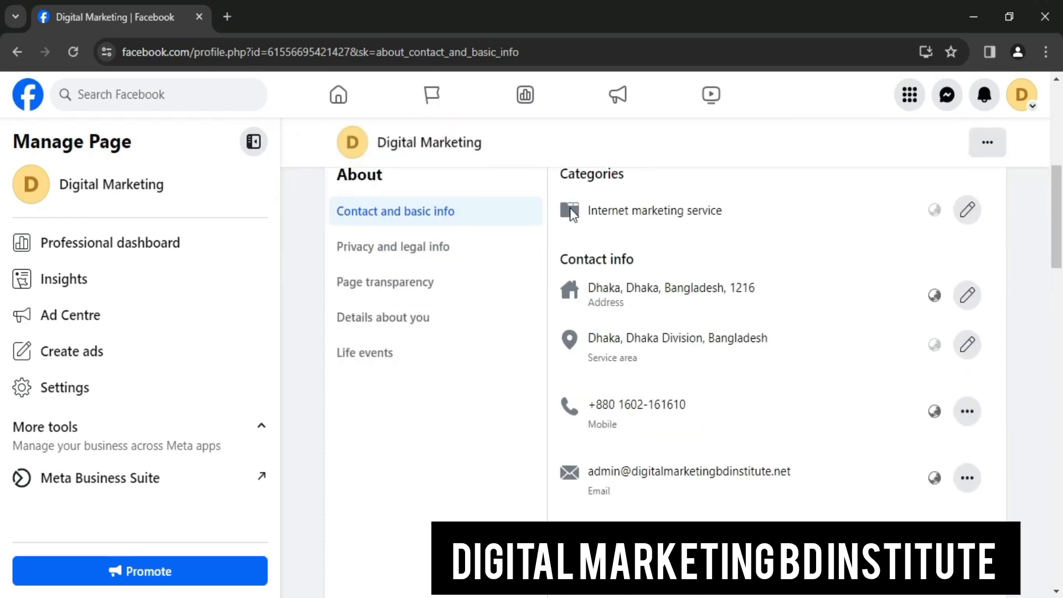
scroll(607, 292, down, 6)
scroll(604, 294, up, 2)
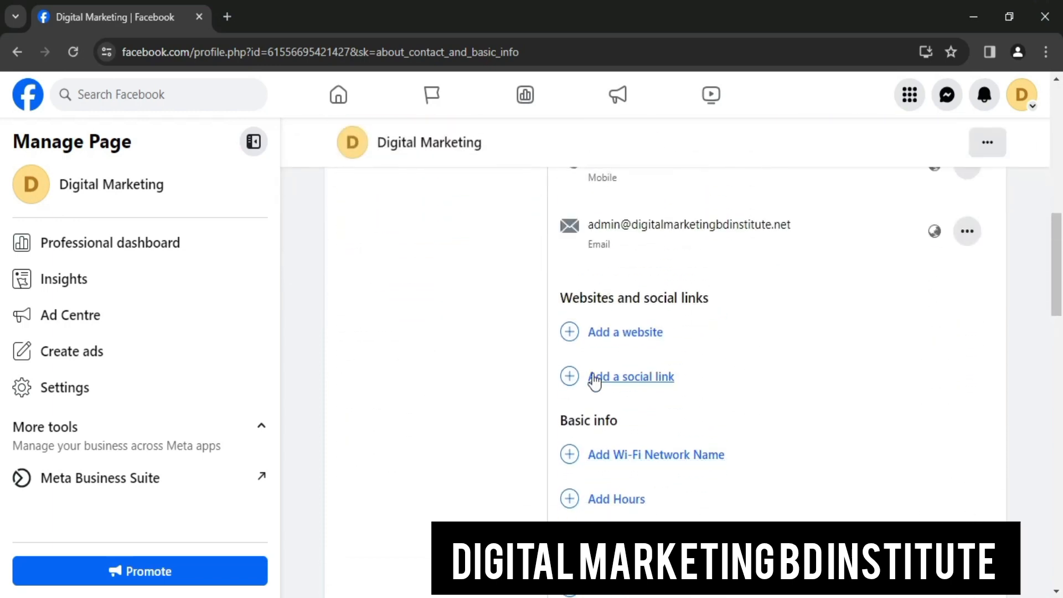
click(597, 336)
click(676, 338)
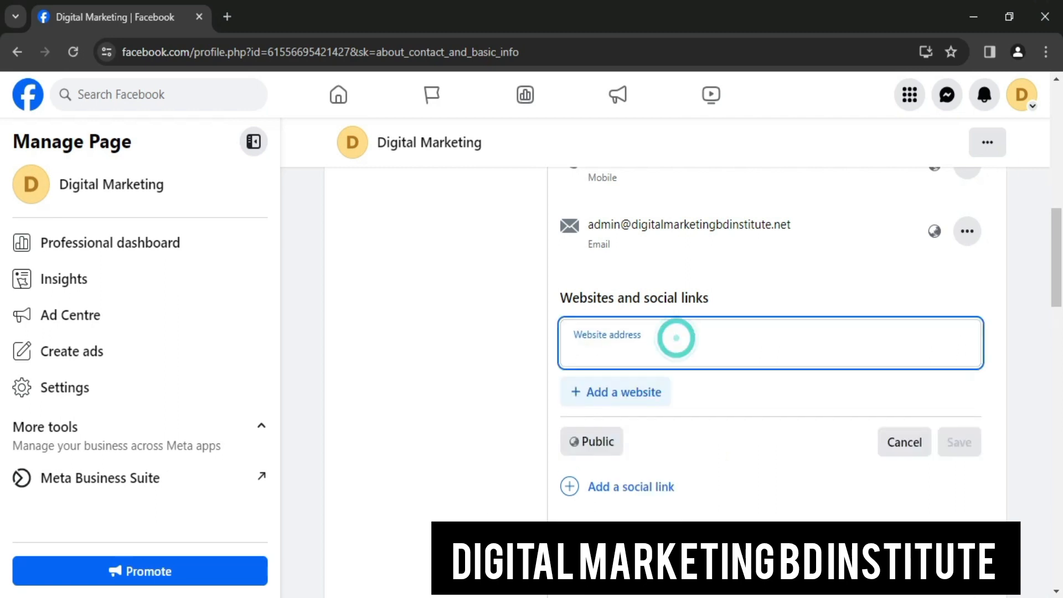
click(361, 595)
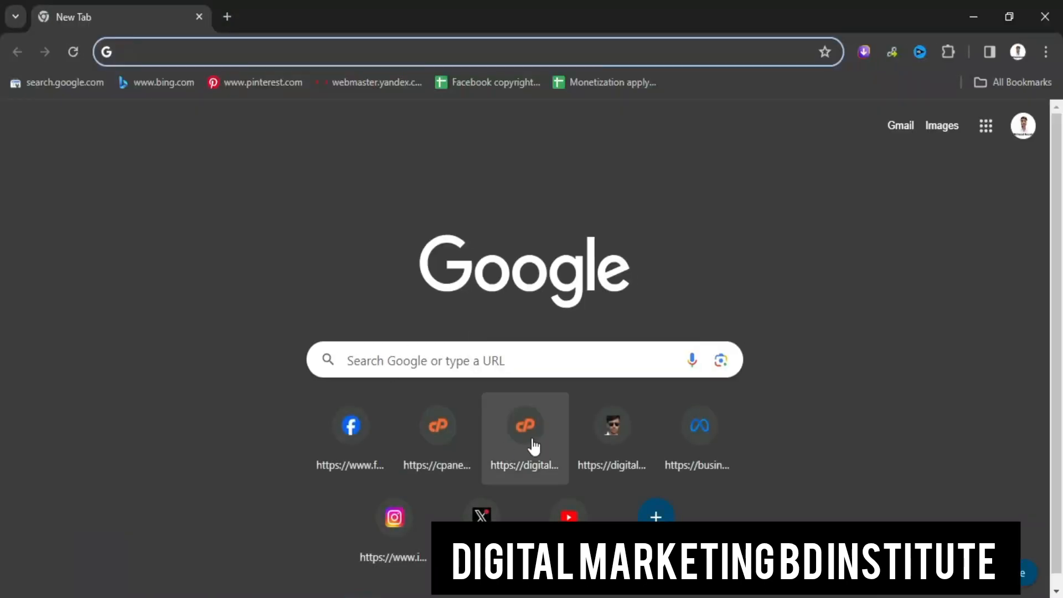
Log in to the WordPress dashboard and open the public Digital Marketing BD Institute site in a new tab
click(616, 441)
click(616, 440)
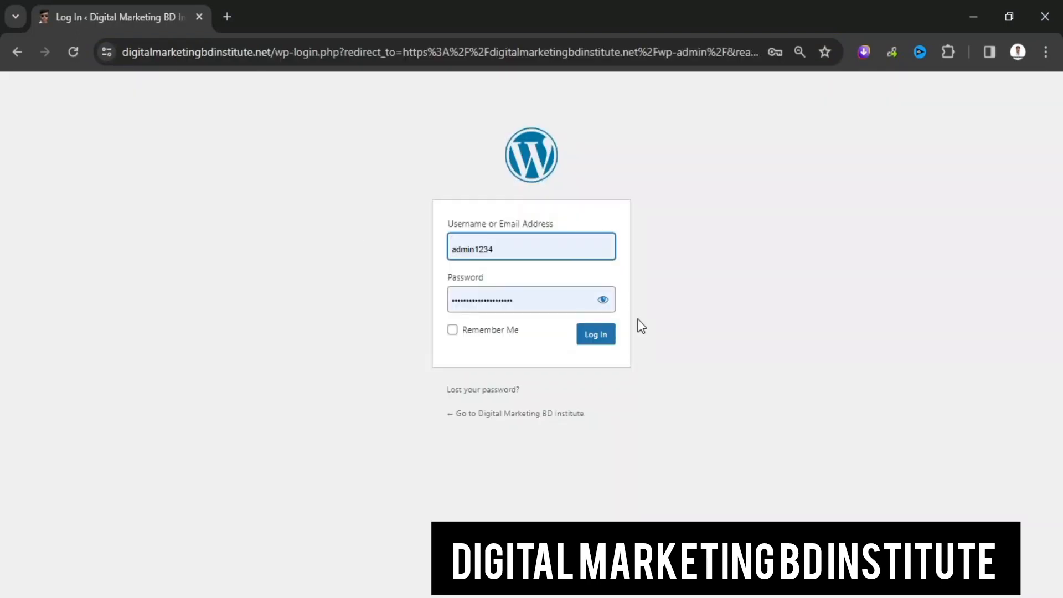
click(597, 339)
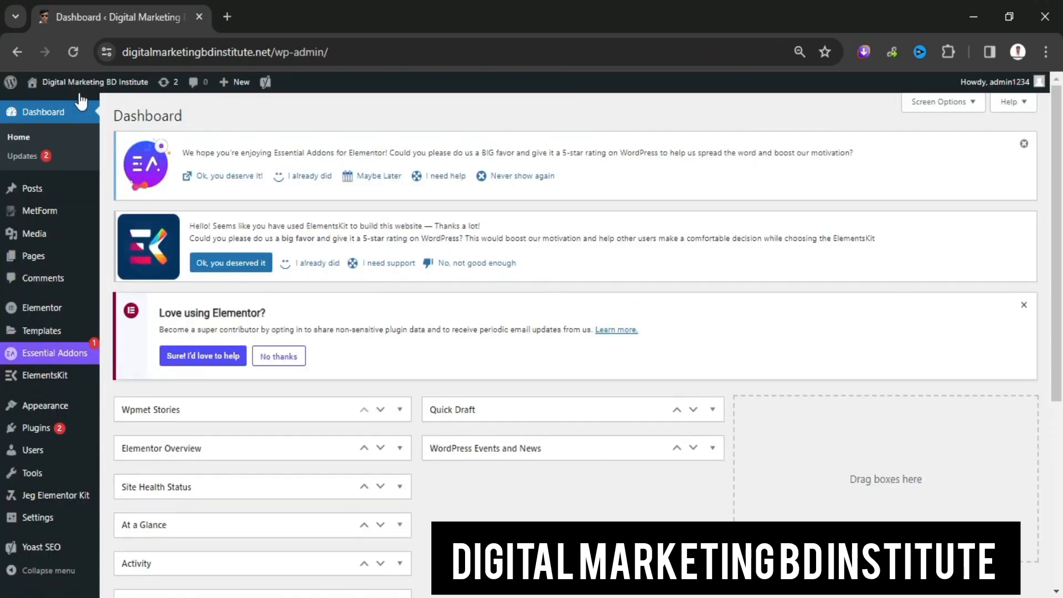
mouse_move(85, 80)
right_click(84, 99)
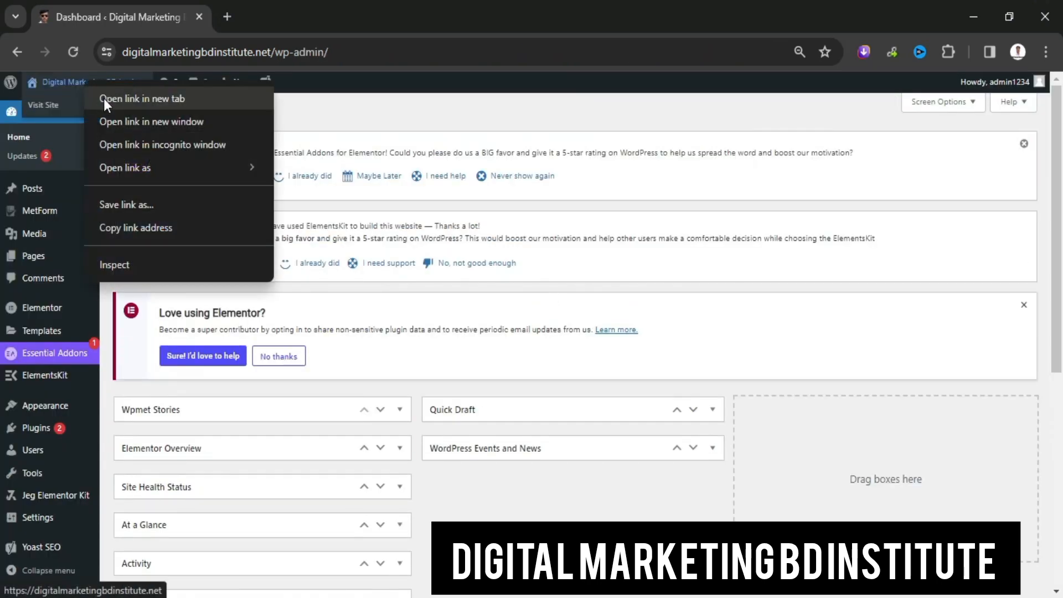
click(104, 98)
click(293, 16)
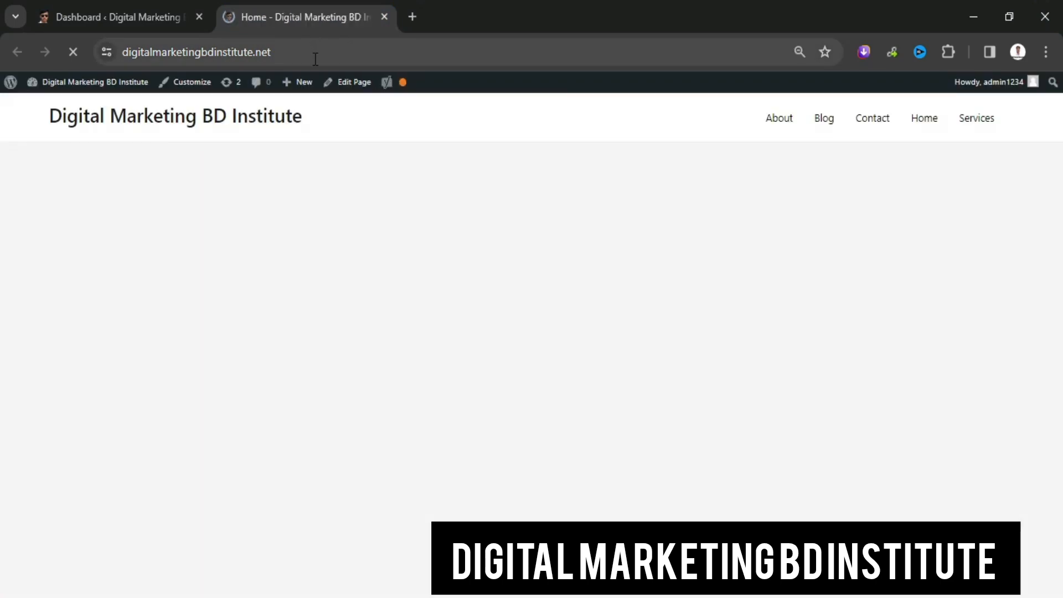
Select the site's full web address in the address bar and copy it to the clipboard
click(317, 52)
double_click(318, 58)
click(316, 58)
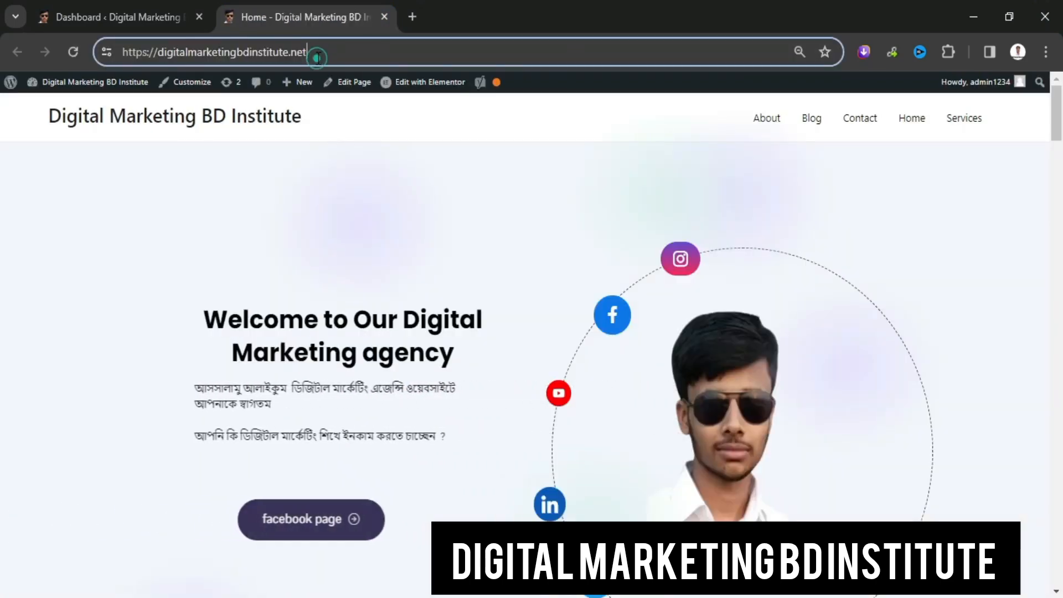
right_click(317, 58)
click(320, 50)
triple_click(320, 50)
right_click(321, 54)
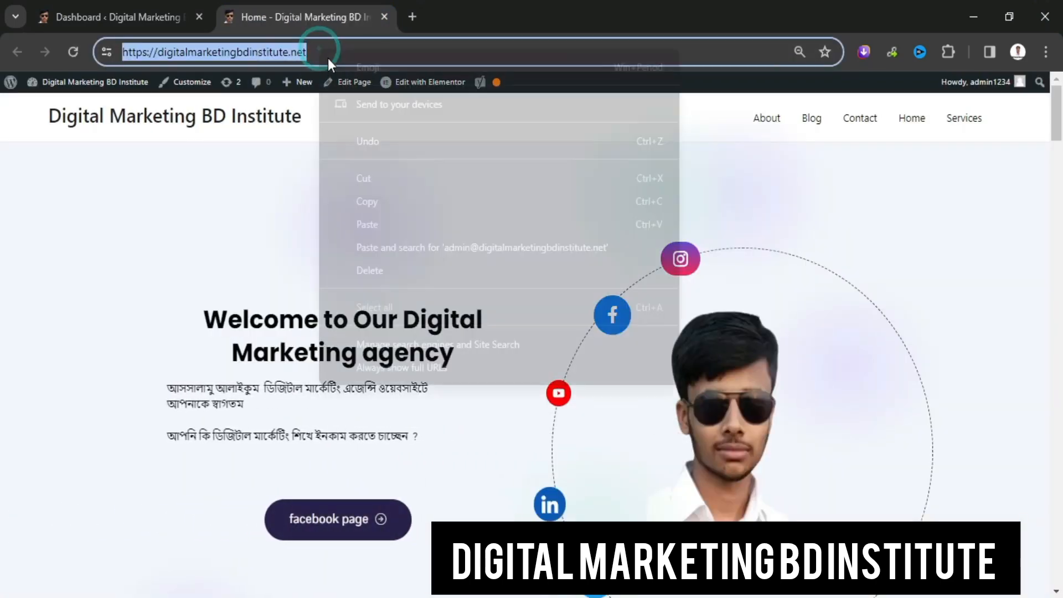
click(379, 185)
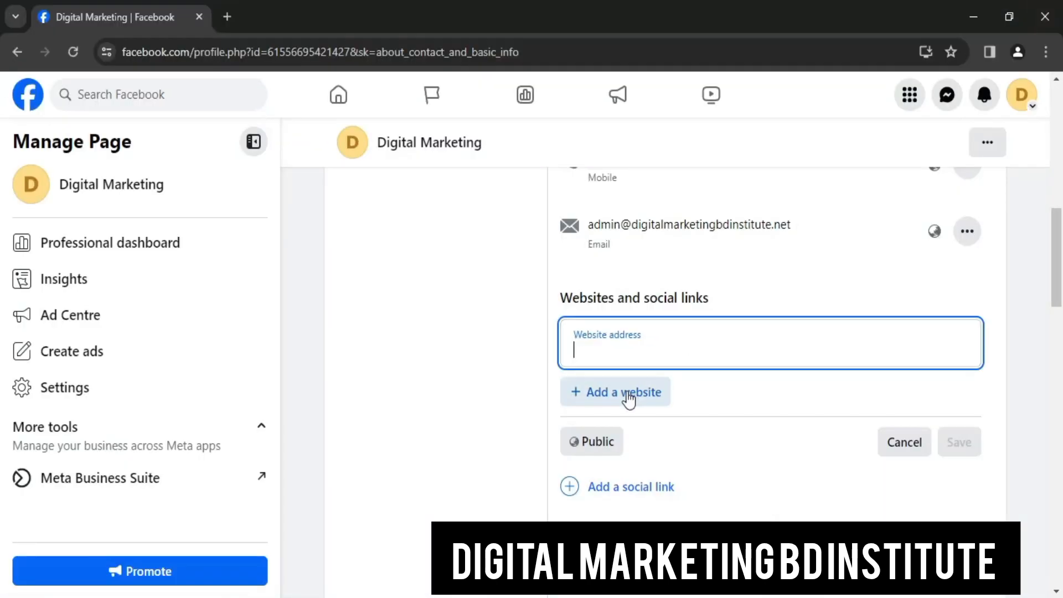
right_click(633, 353)
click(689, 206)
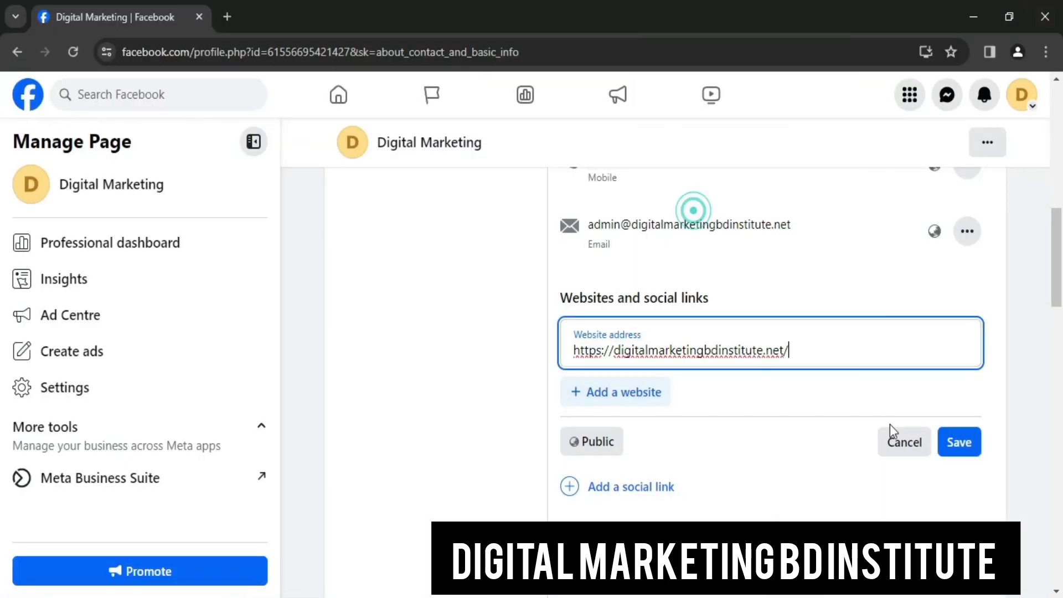
click(964, 440)
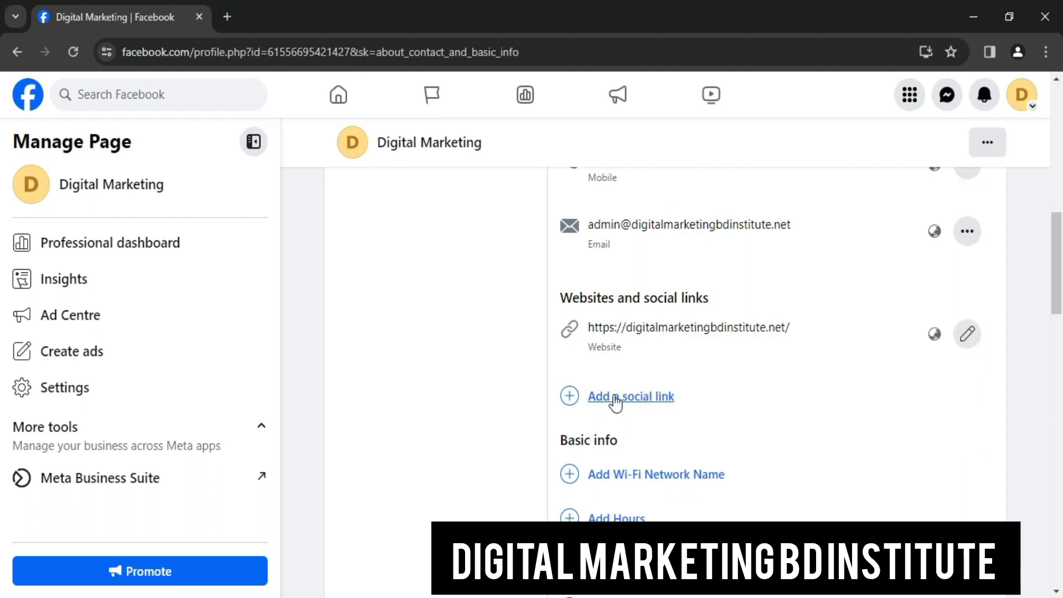
click(654, 396)
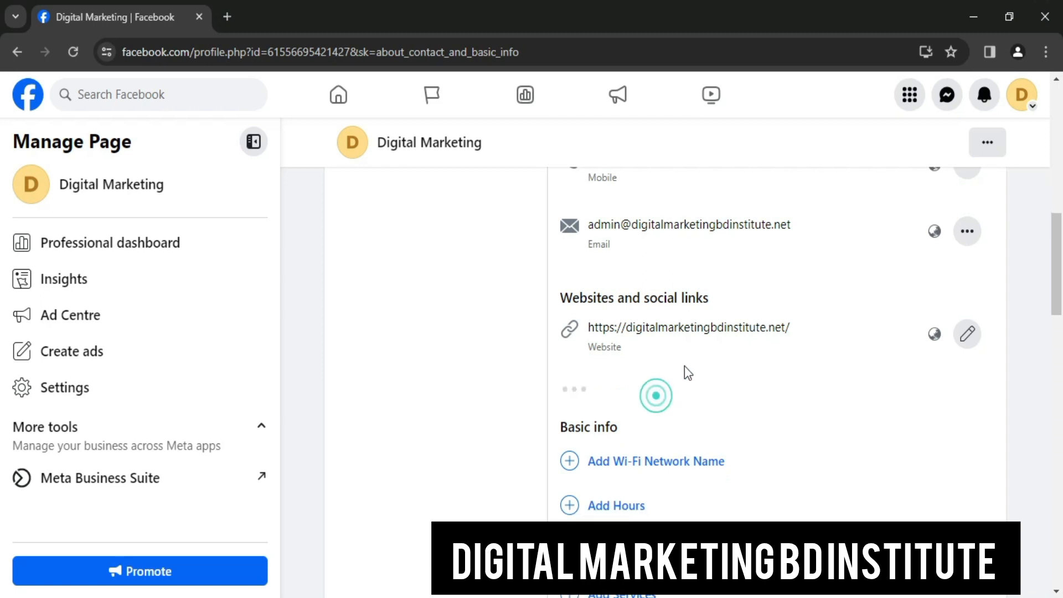
Add the first three social link entries, setting the second to Twitter and third to YouTube
scroll(857, 376, down, 1)
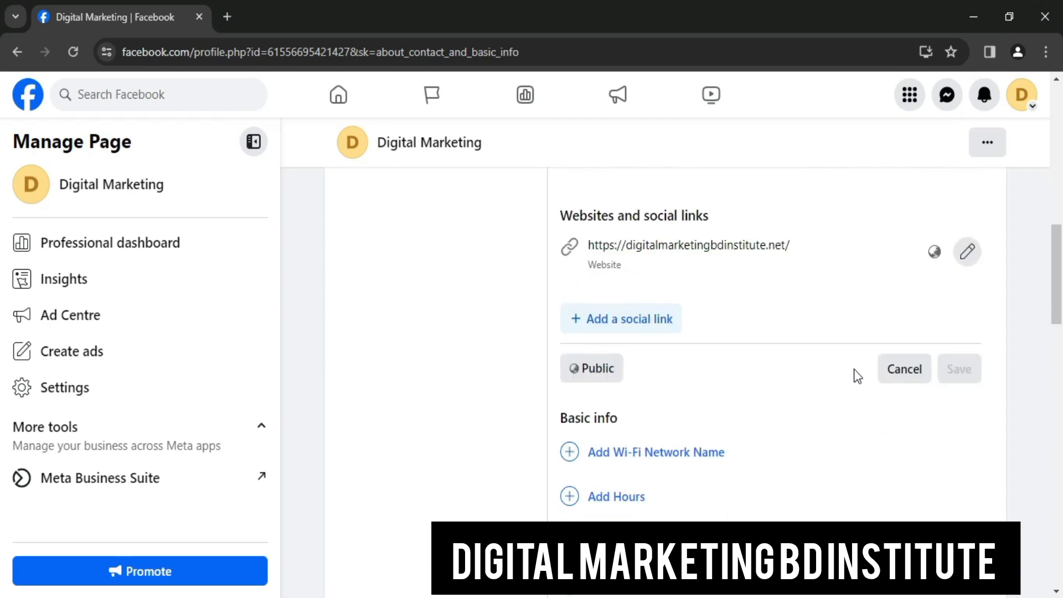
click(629, 318)
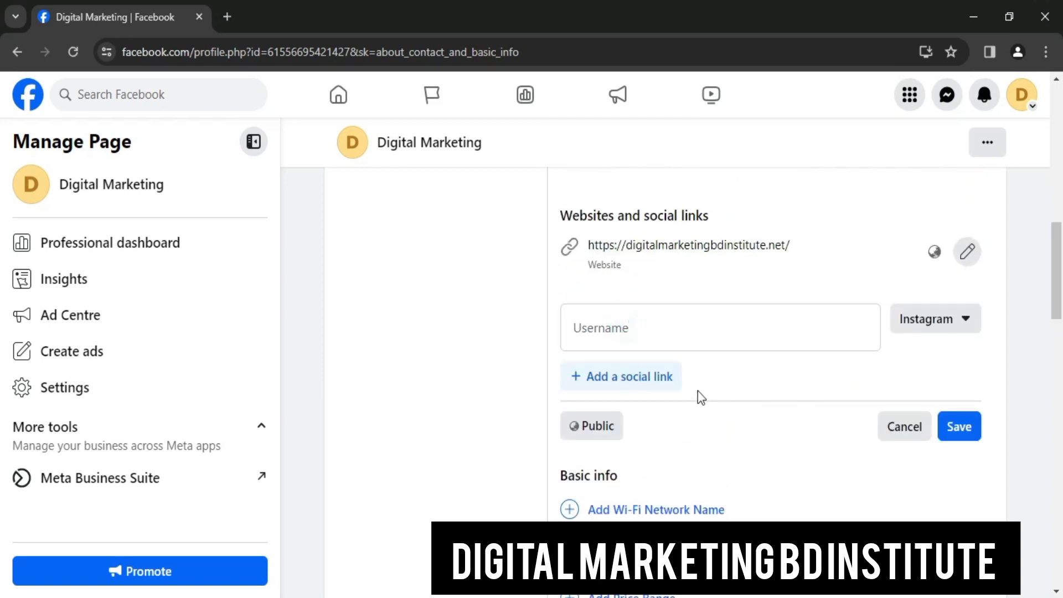
click(671, 376)
click(943, 376)
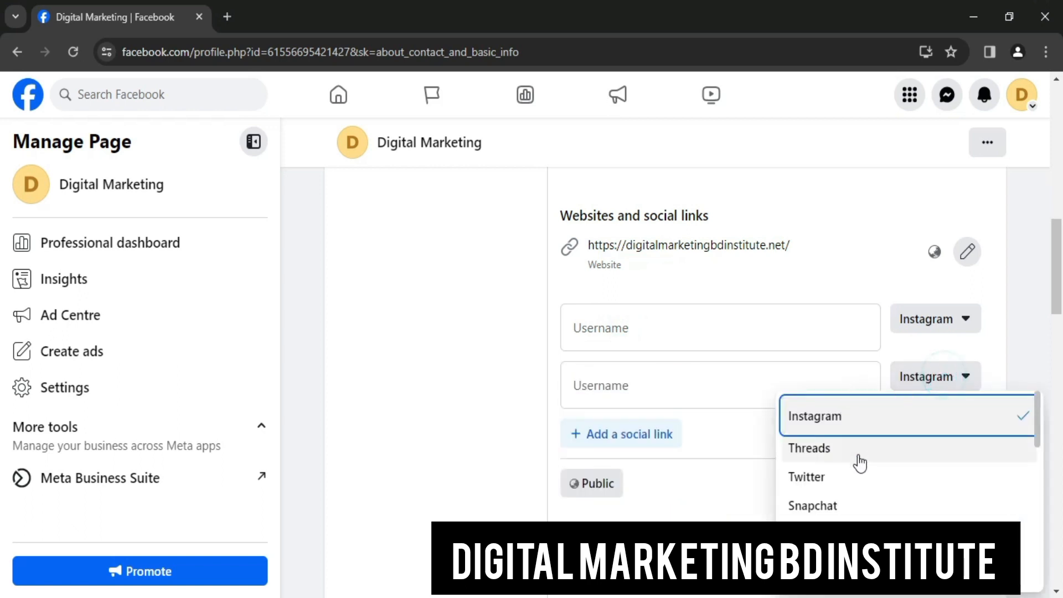
click(860, 479)
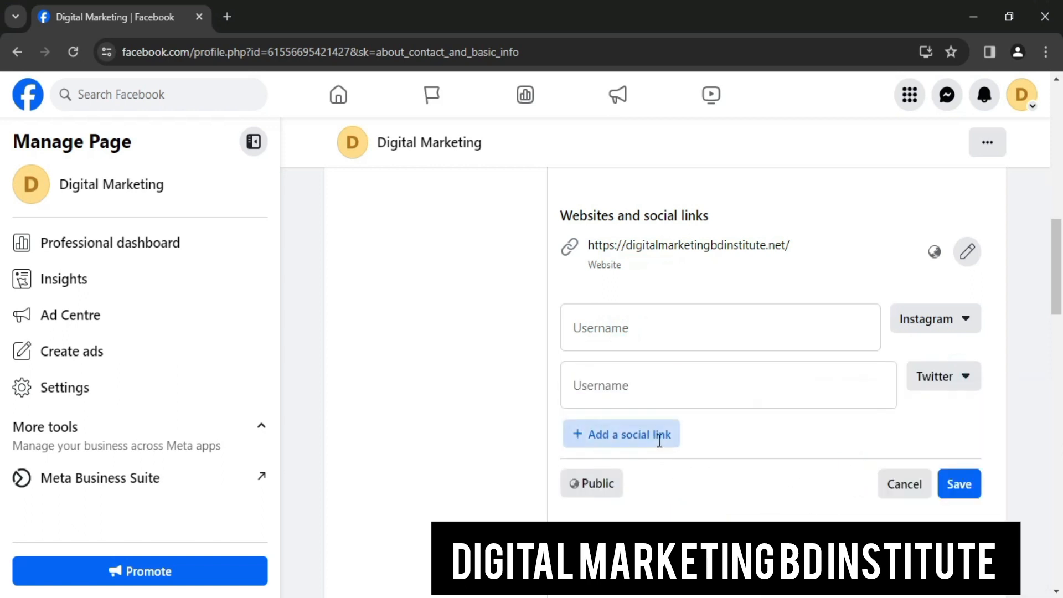
click(657, 433)
click(934, 437)
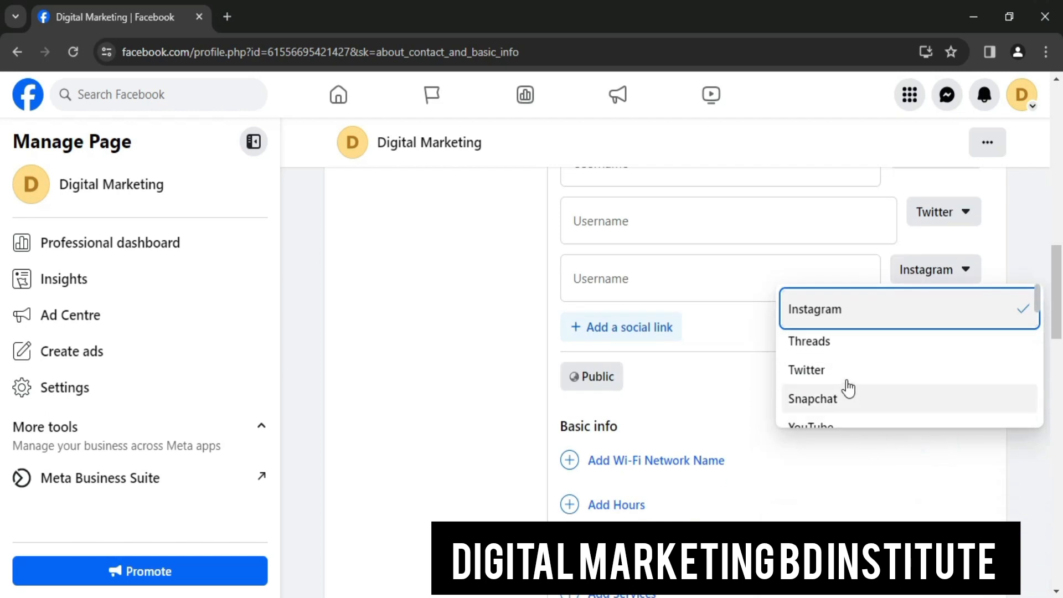
scroll(843, 372, down, 1)
click(842, 348)
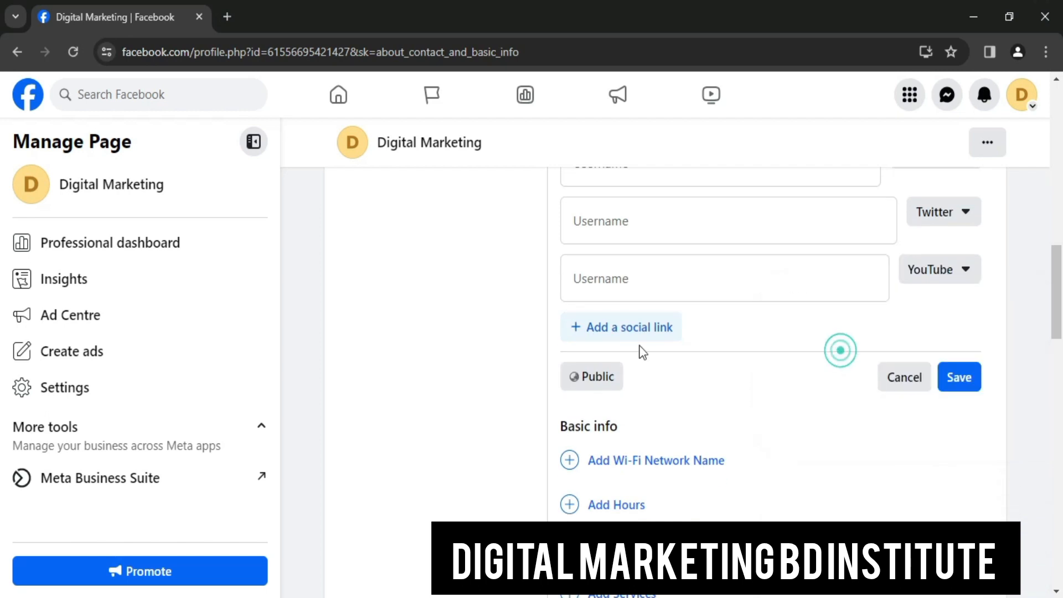
Add a fourth social link set to WhatsApp and a fifth set to Pinterest
click(624, 331)
click(913, 344)
scroll(866, 463, down, 2)
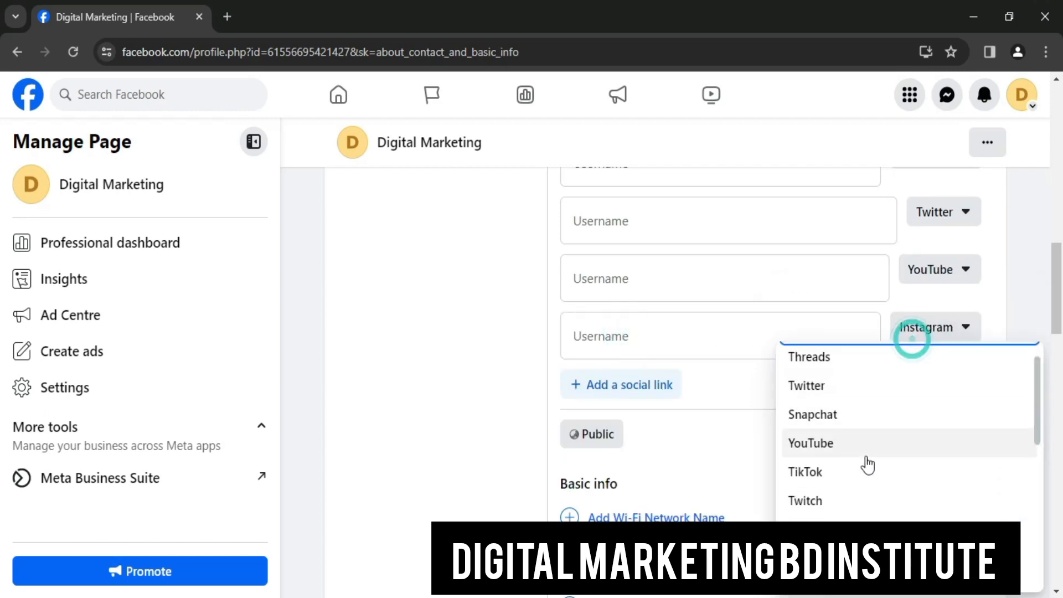
click(841, 487)
click(657, 386)
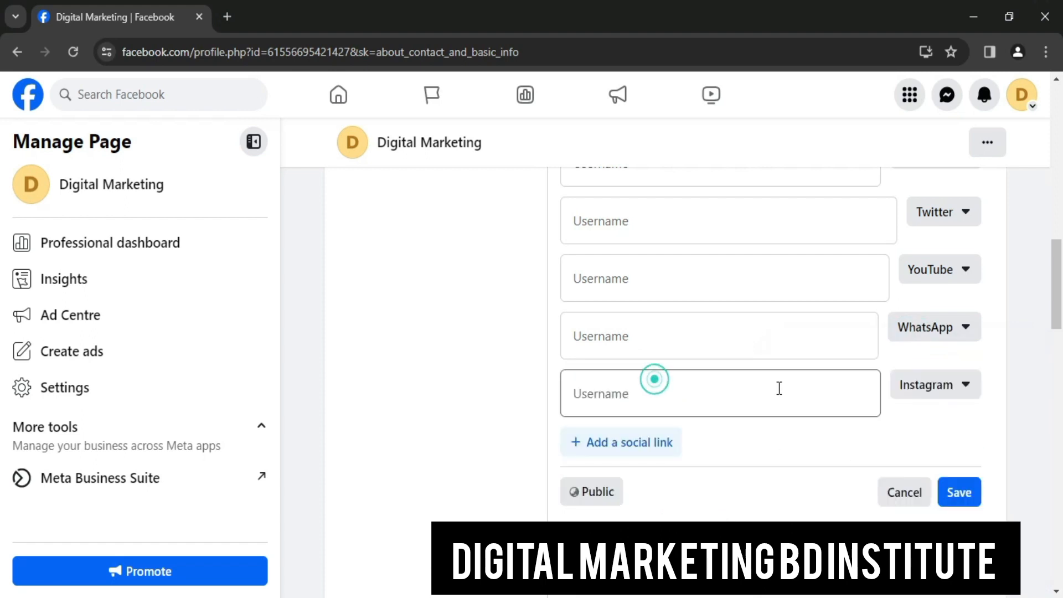
scroll(900, 347, down, 3)
scroll(918, 341, up, 1)
click(950, 313)
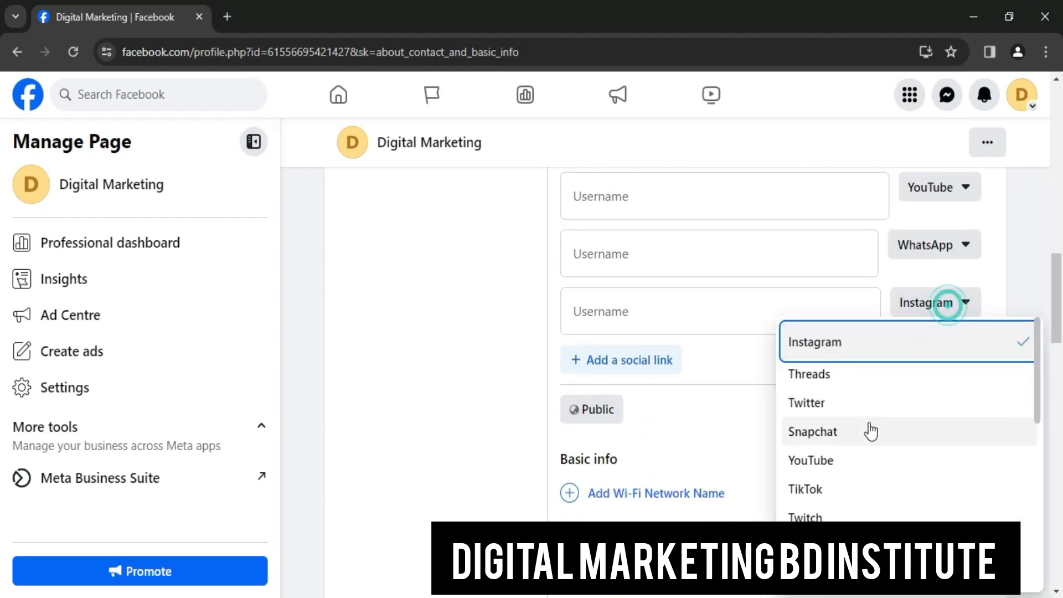
scroll(867, 463, down, 2)
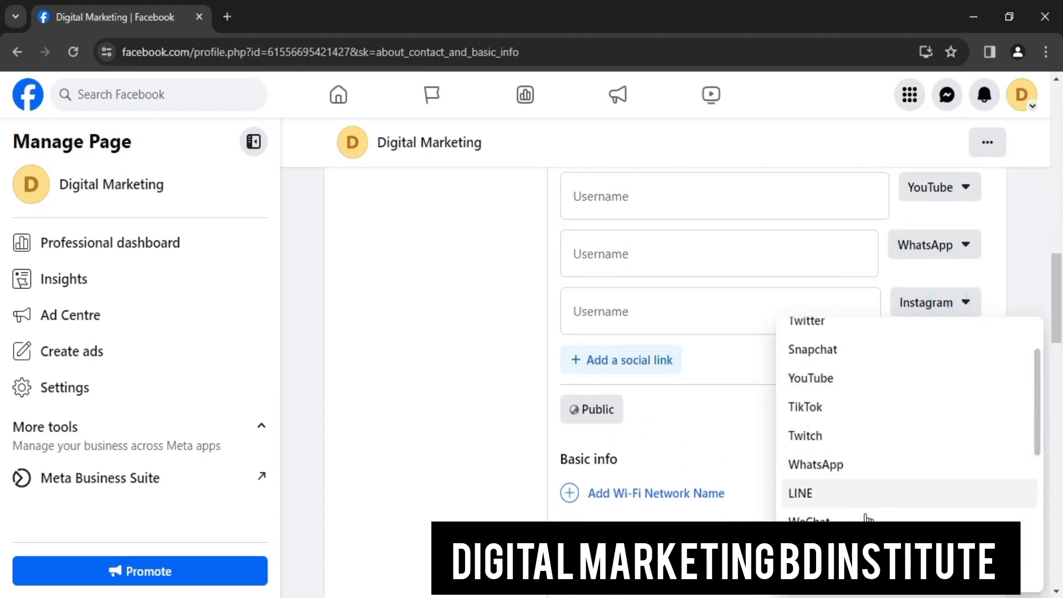
click(872, 467)
scroll(825, 412, up, 4)
scroll(833, 408, down, 3)
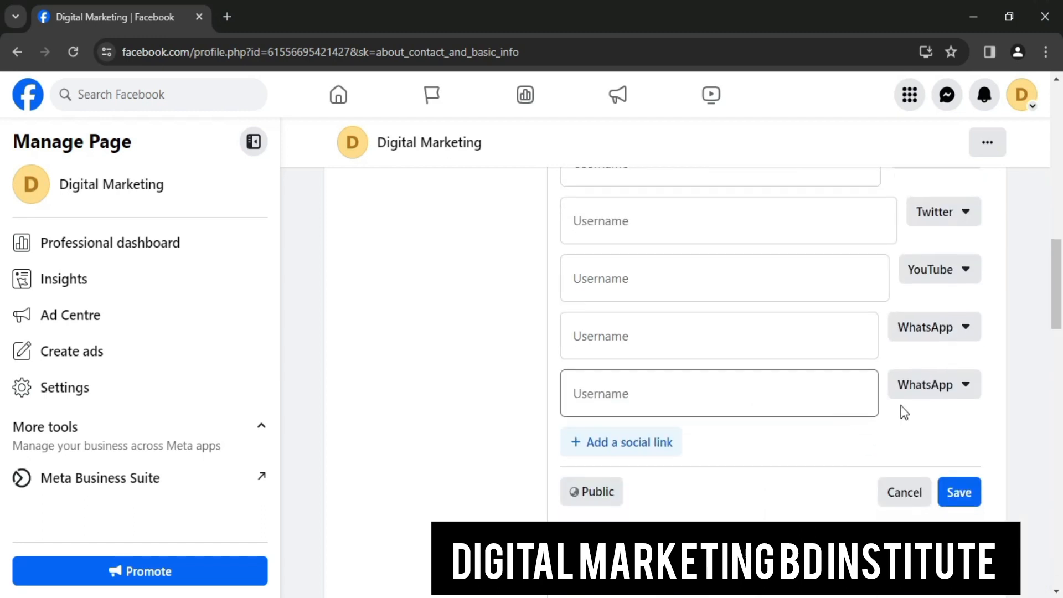
scroll(947, 332, up, 1)
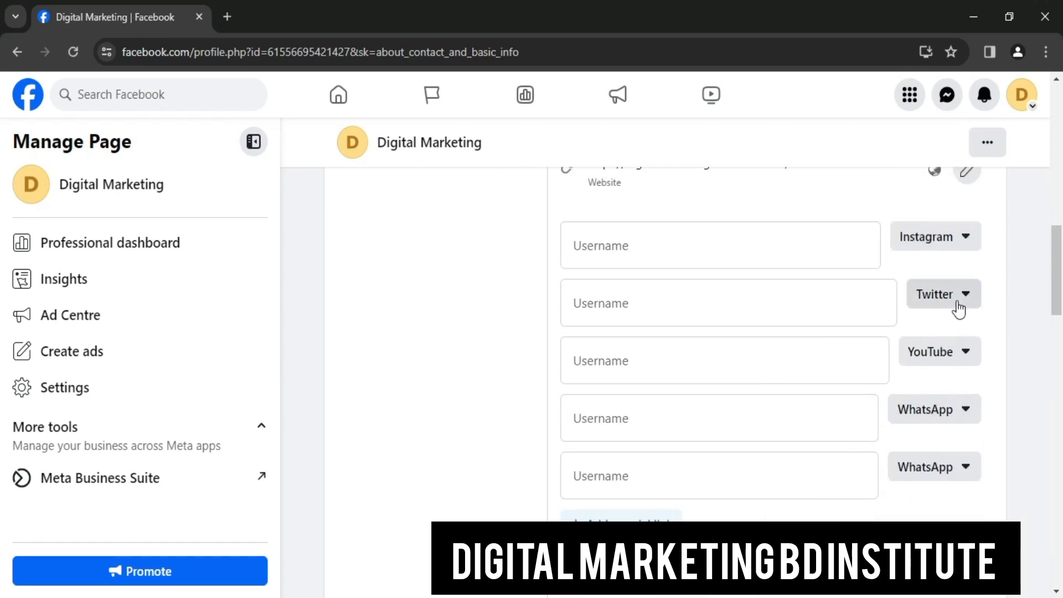
click(941, 468)
scroll(860, 388, down, 1)
scroll(860, 367, down, 1)
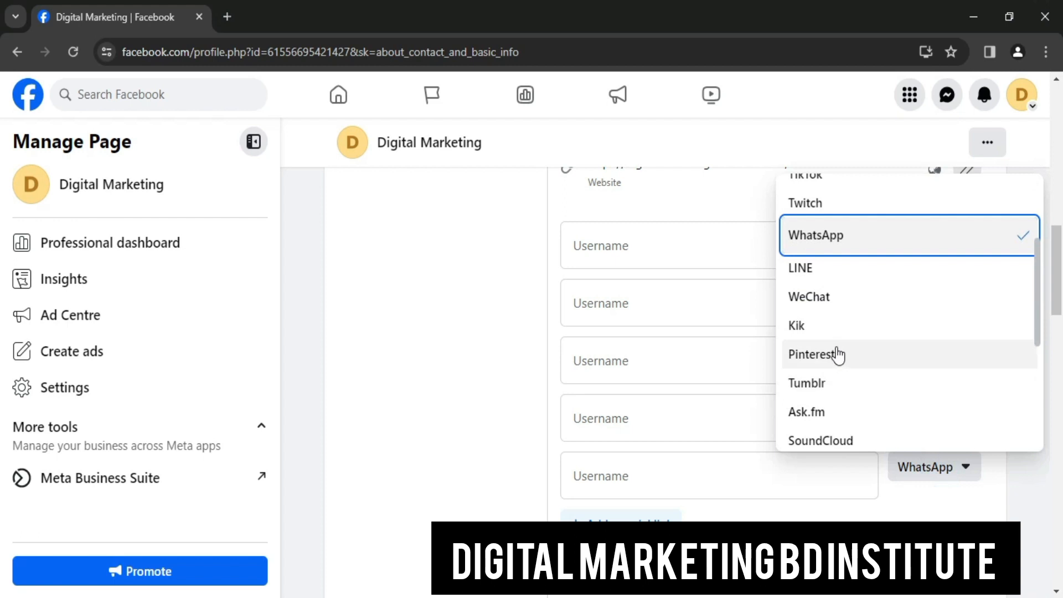
click(859, 360)
scroll(818, 401, down, 1)
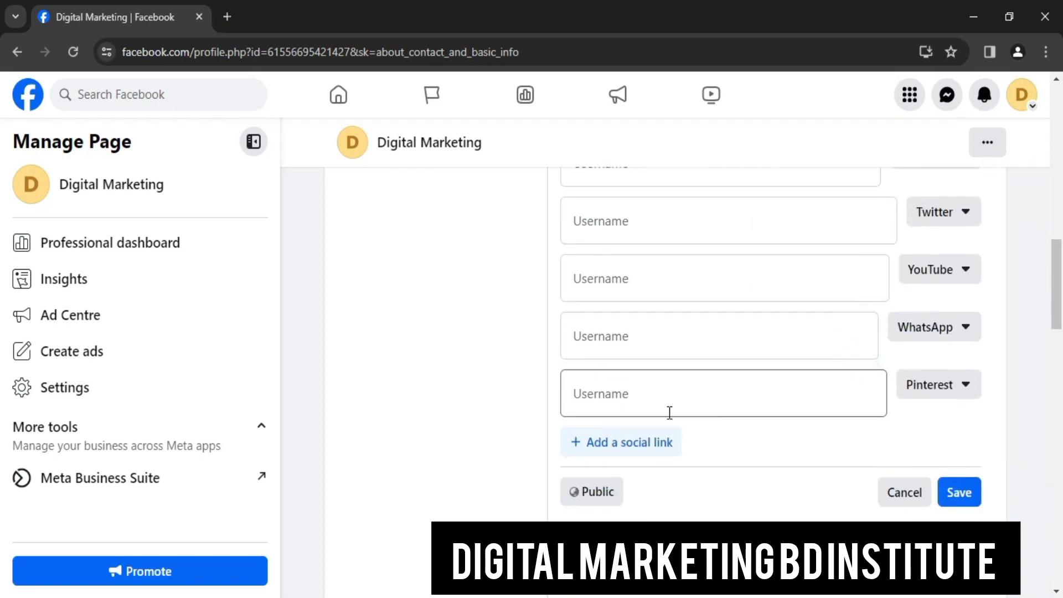
Add a sixth social link for LinkedIn and save all the social links
click(615, 438)
click(968, 441)
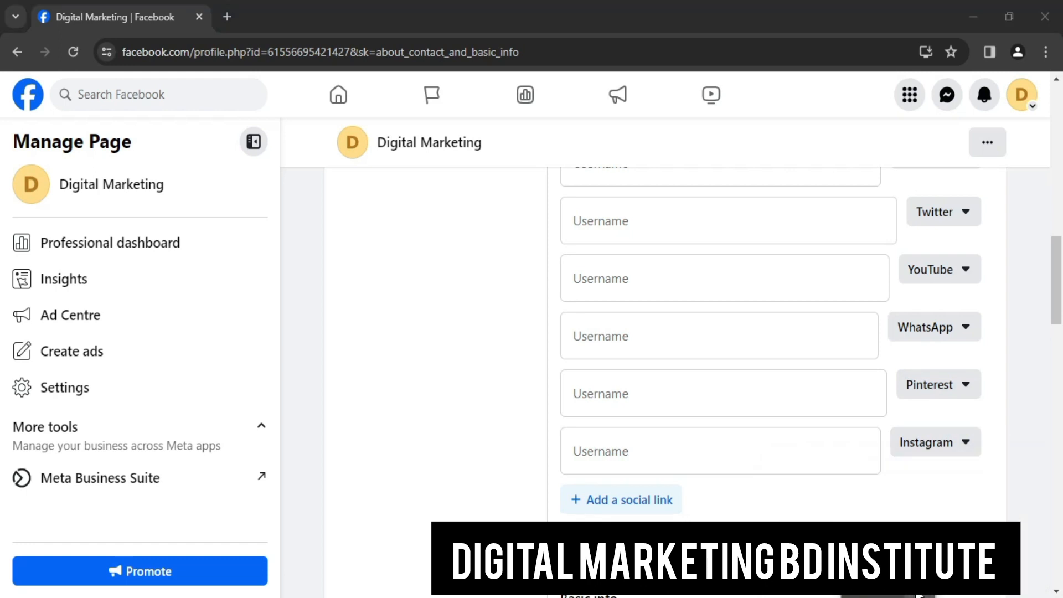
click(930, 595)
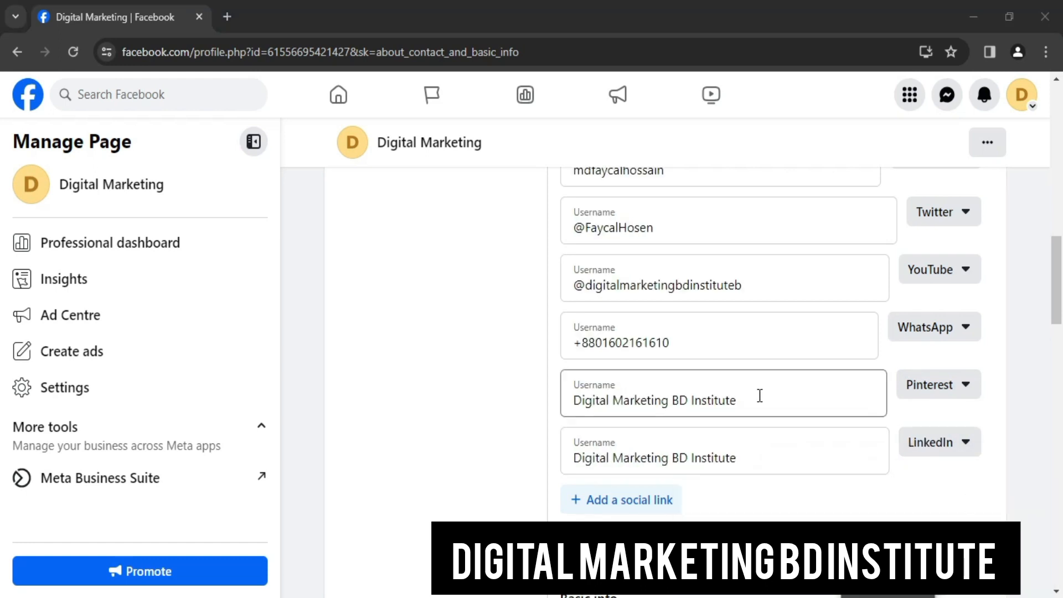
scroll(759, 397, up, 8)
scroll(755, 344, down, 5)
scroll(632, 328, down, 3)
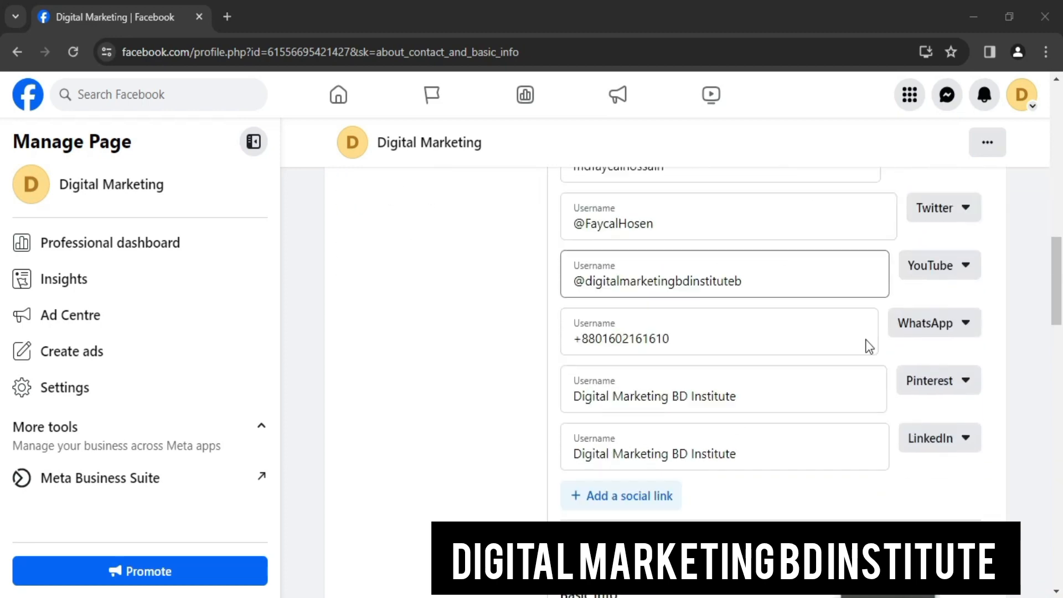
click(960, 470)
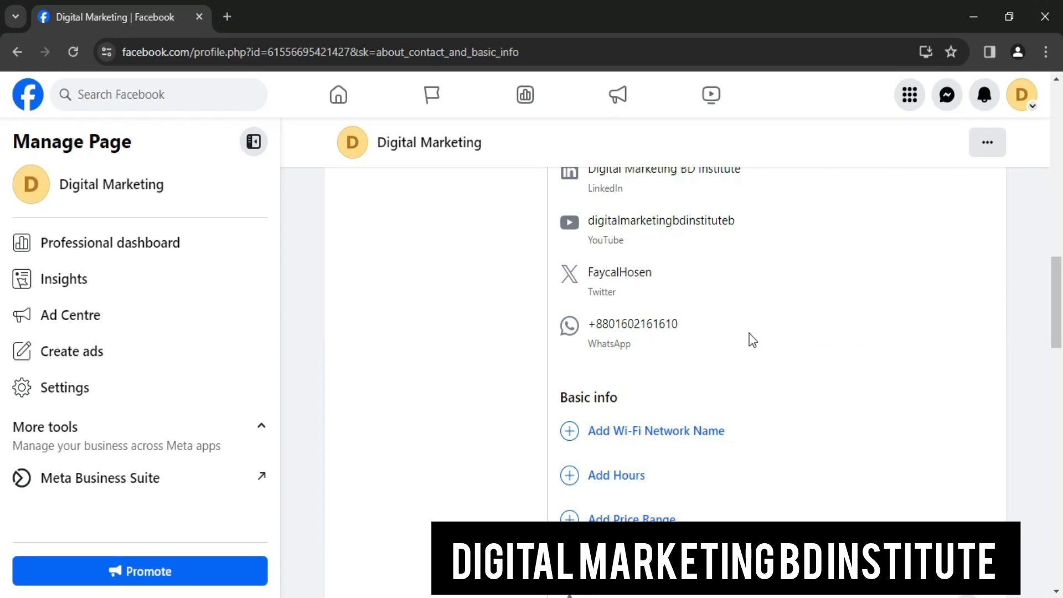
scroll(752, 340, up, 10)
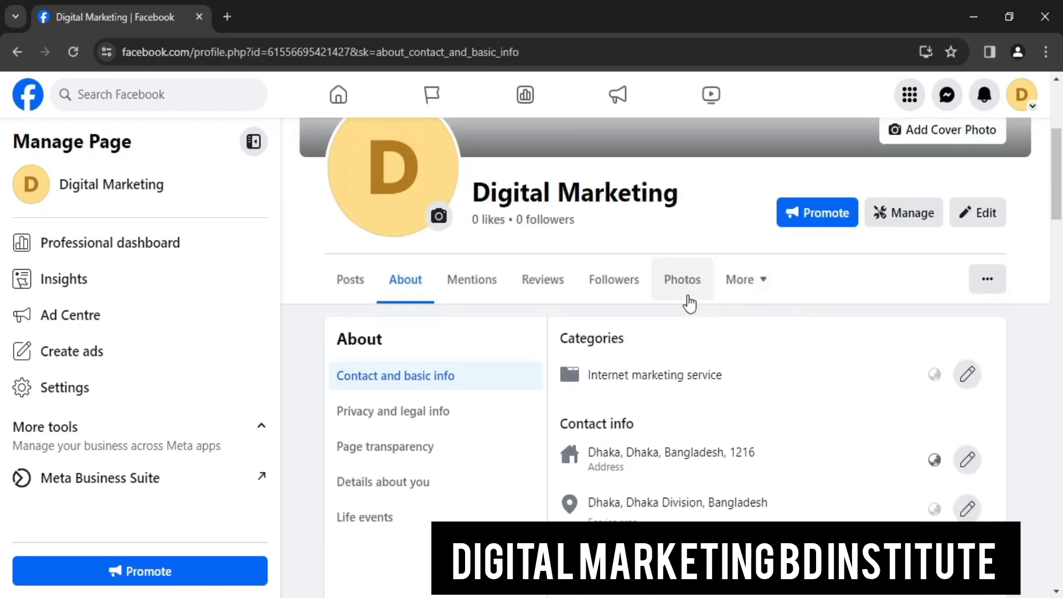
scroll(689, 304, down, 3)
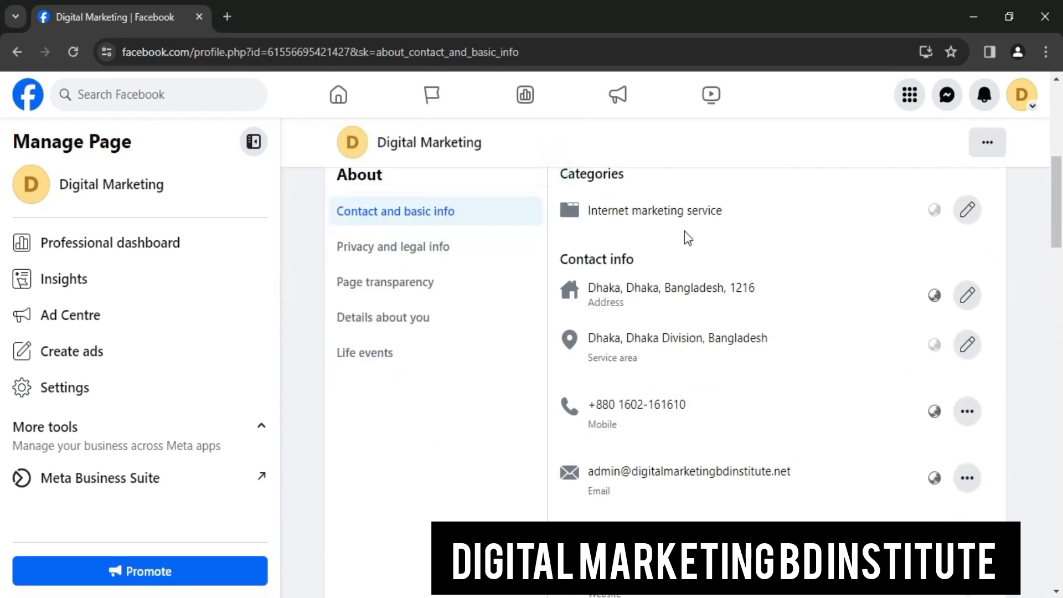
scroll(686, 237, down, 4)
scroll(681, 294, down, 9)
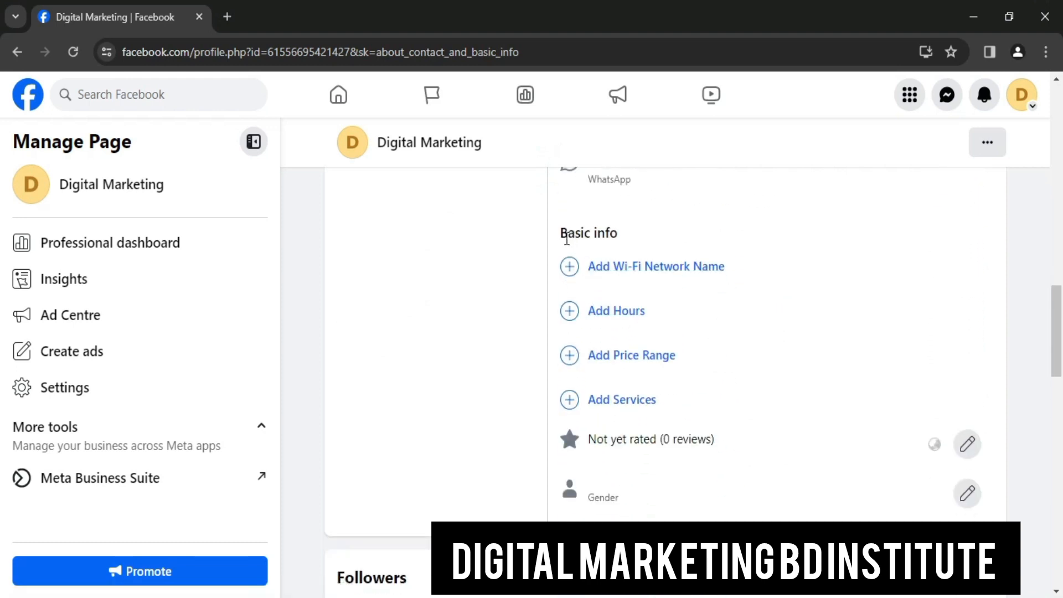
Add a Wi-Fi network name in Basic info and save it
click(821, 249)
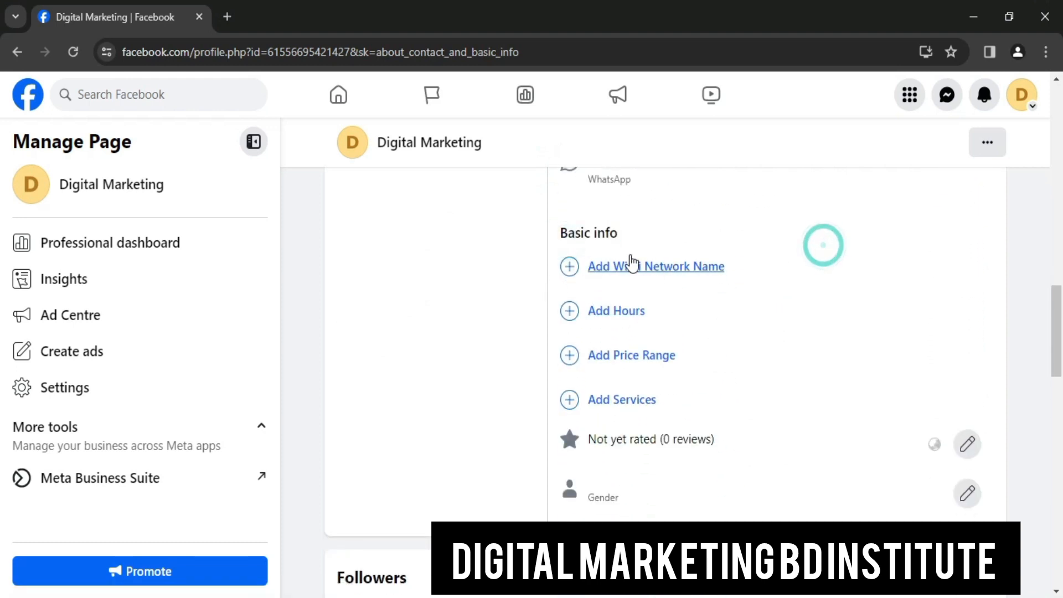
click(665, 269)
click(617, 284)
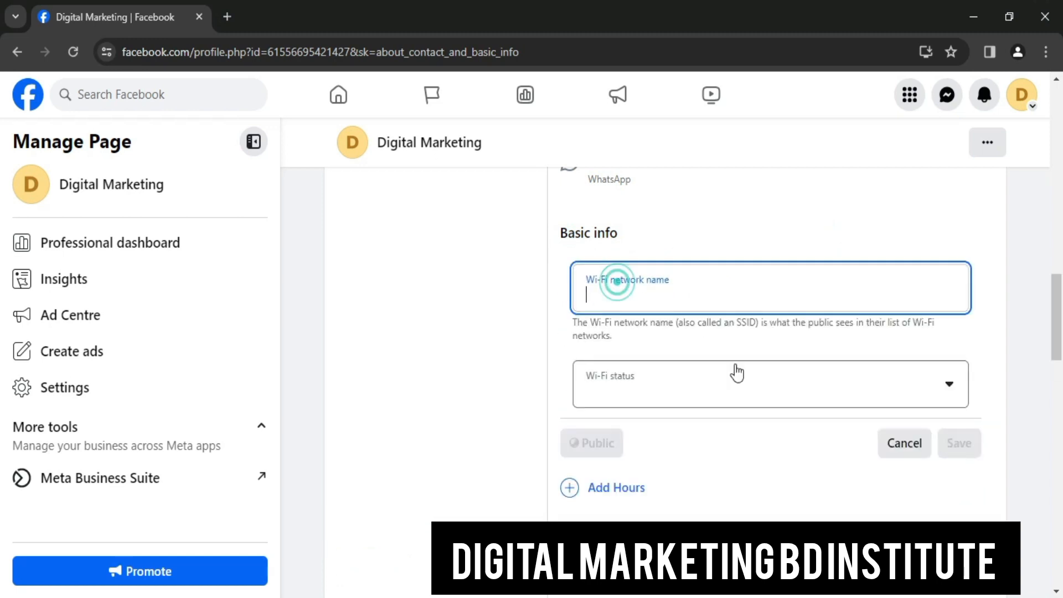
text(Wi Fi)
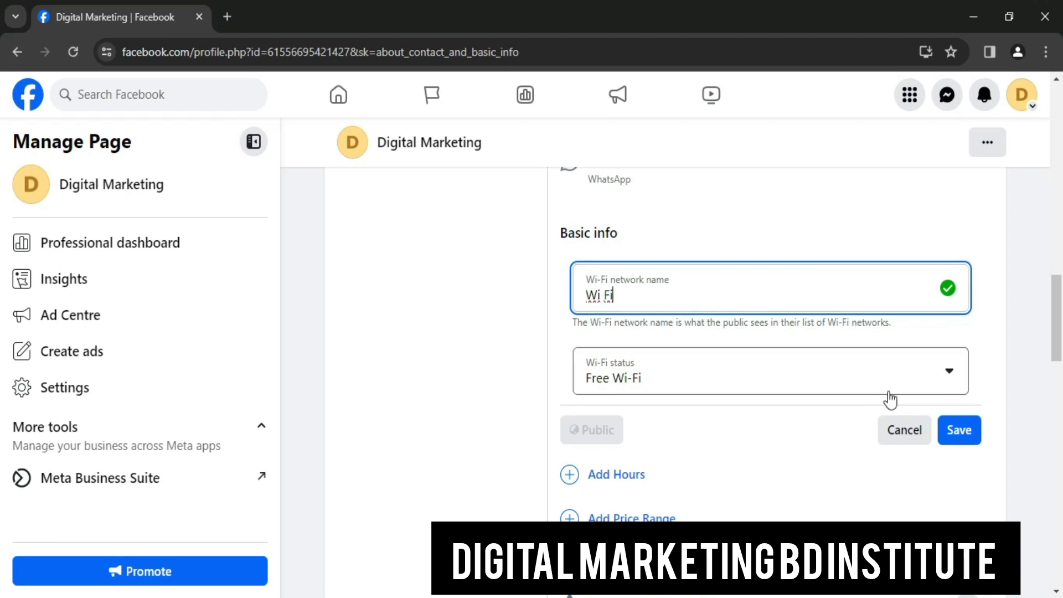
click(977, 430)
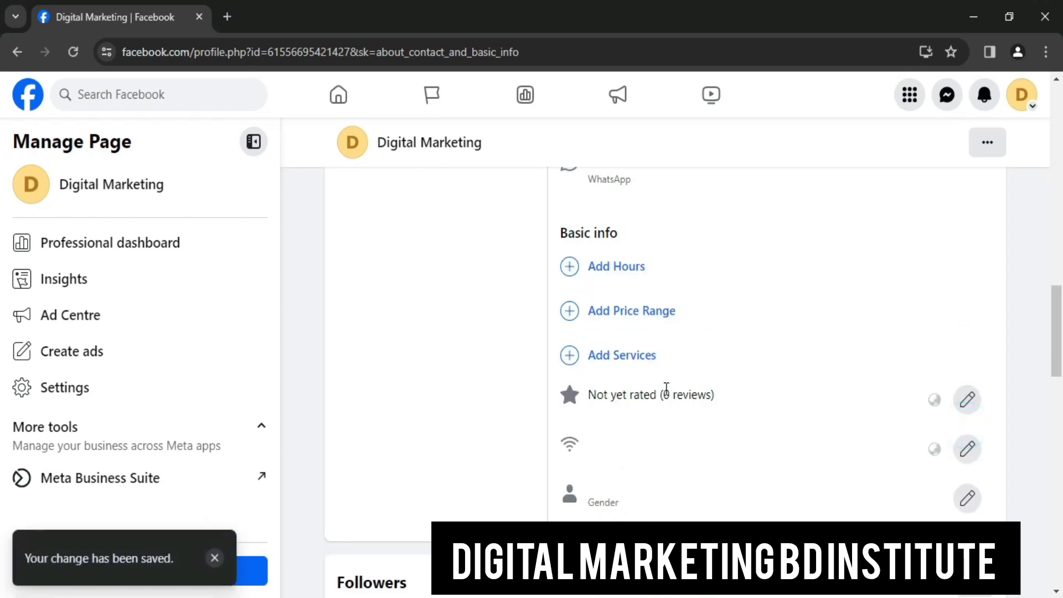
Set the Page's opening hours to Always open
click(623, 343)
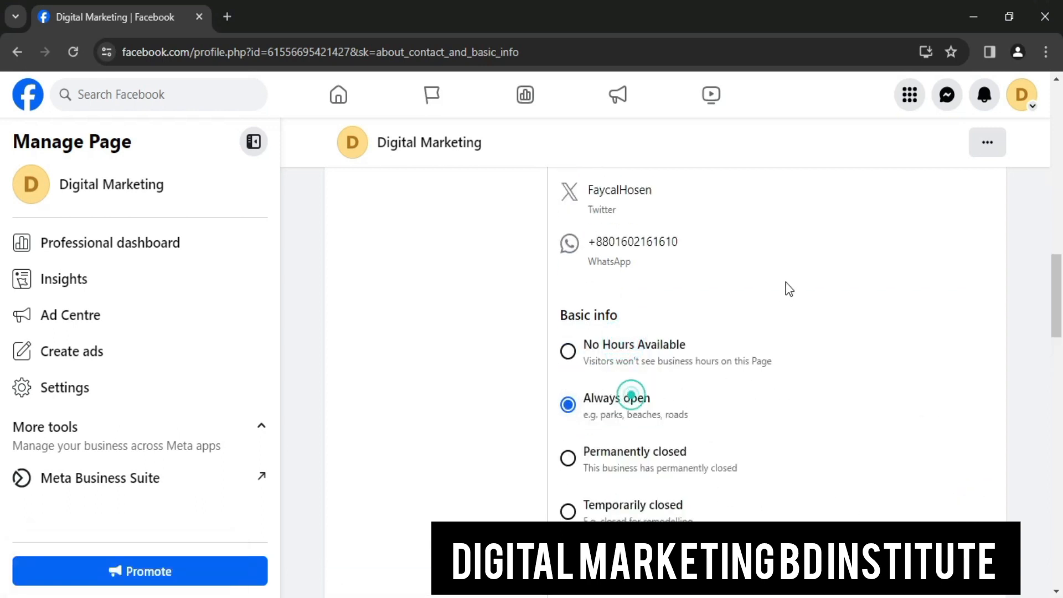
scroll(956, 385, down, 5)
click(959, 301)
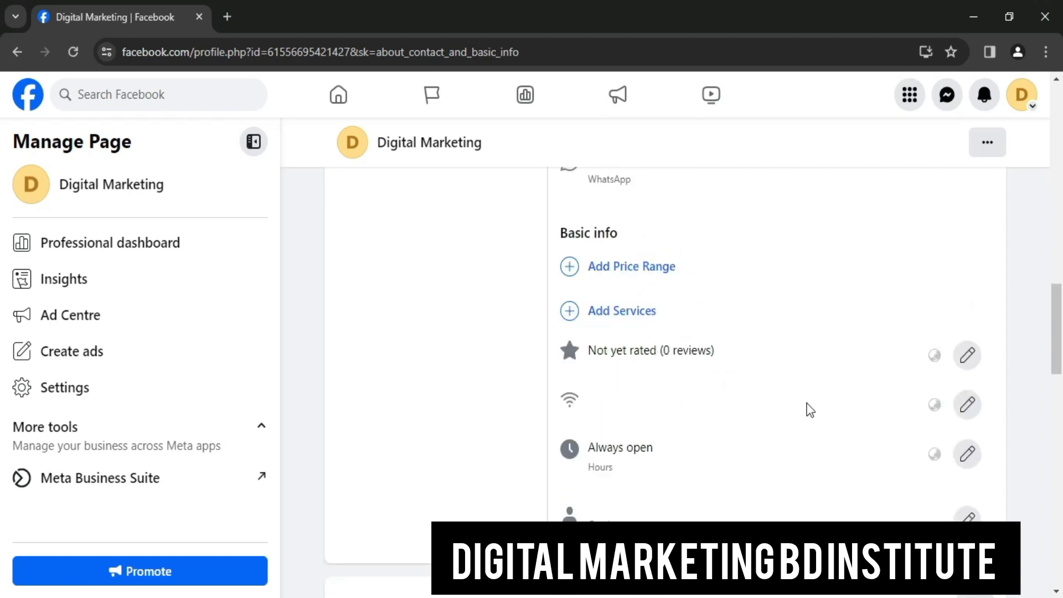
scroll(699, 441, up, 1)
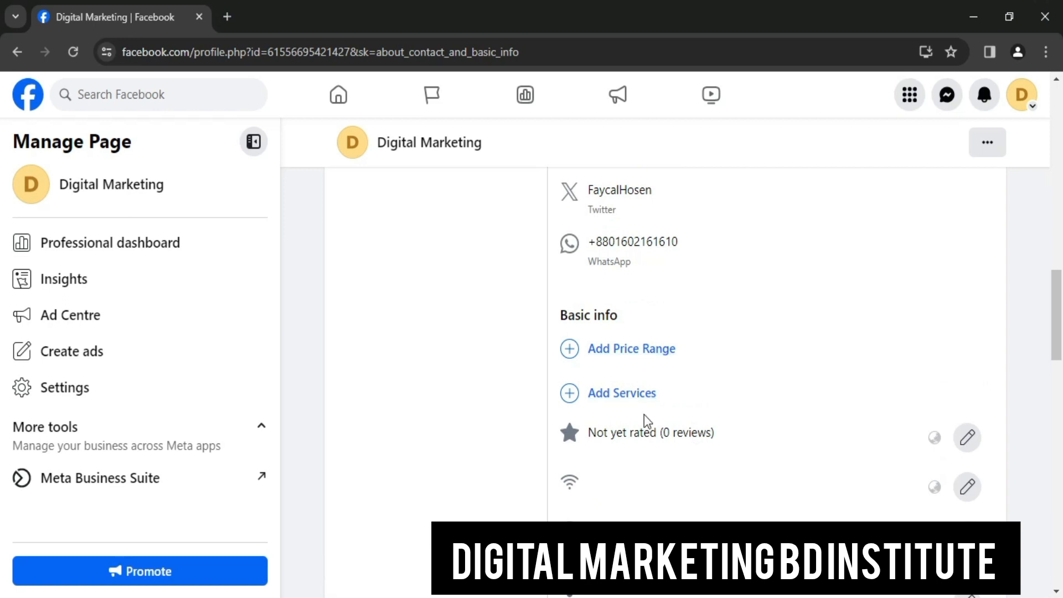
Add Online classes as a service and save ££ Moderate as the price range
click(624, 394)
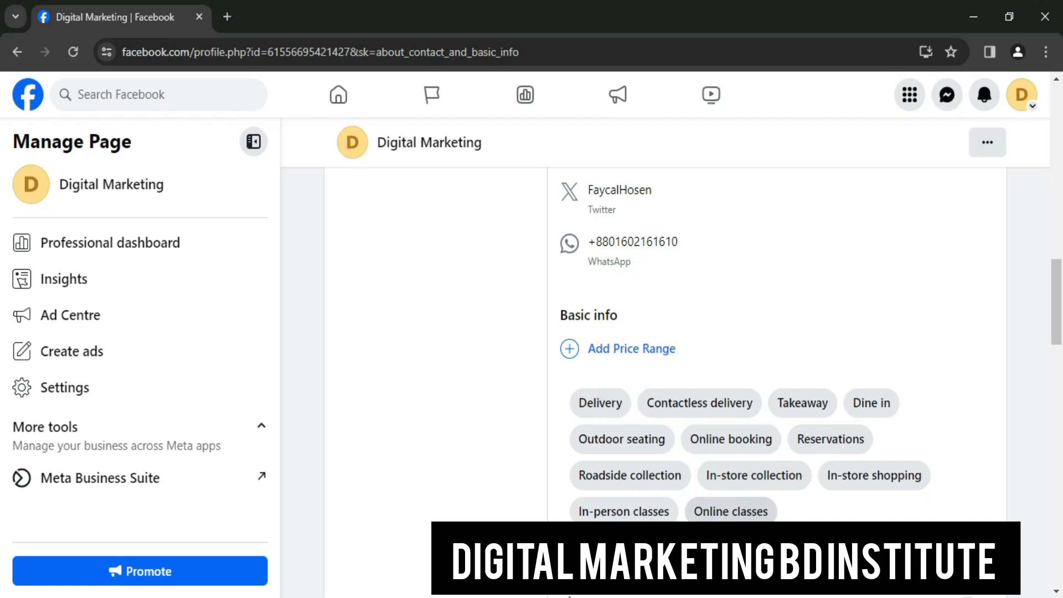
click(722, 510)
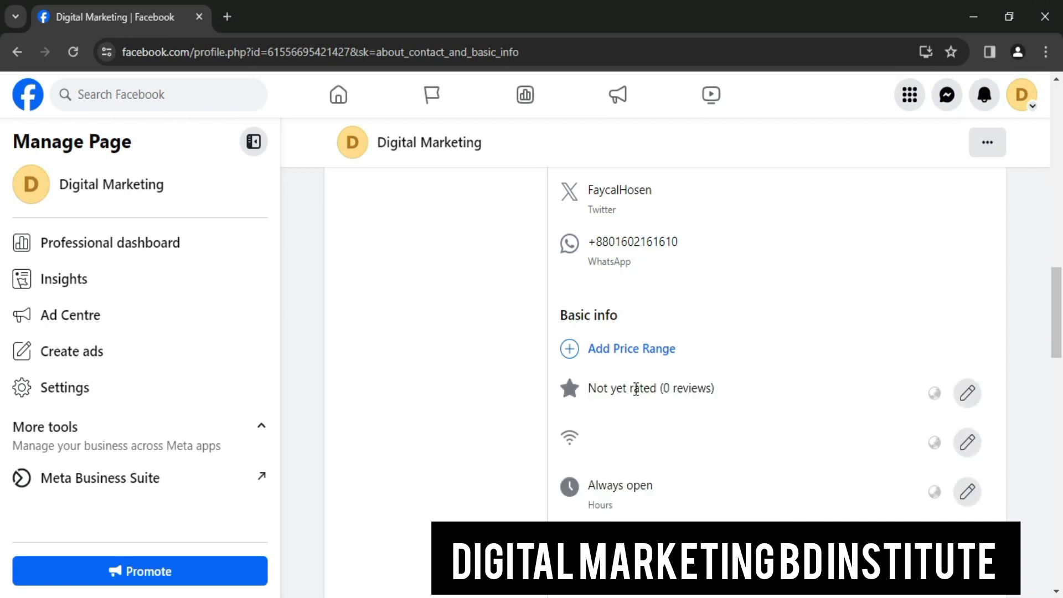
click(618, 359)
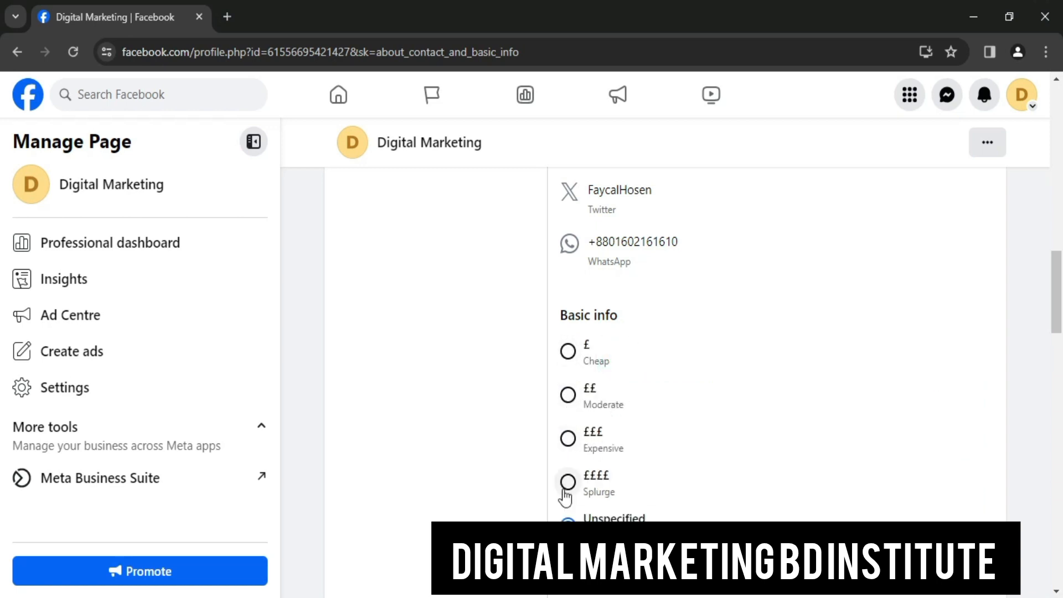
scroll(927, 453, down, 4)
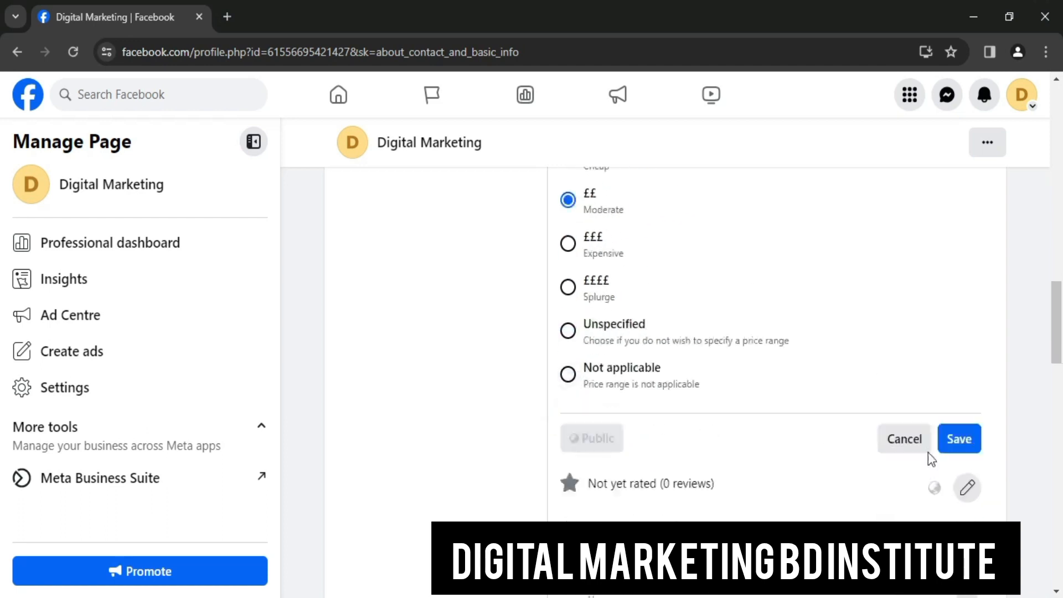
click(966, 386)
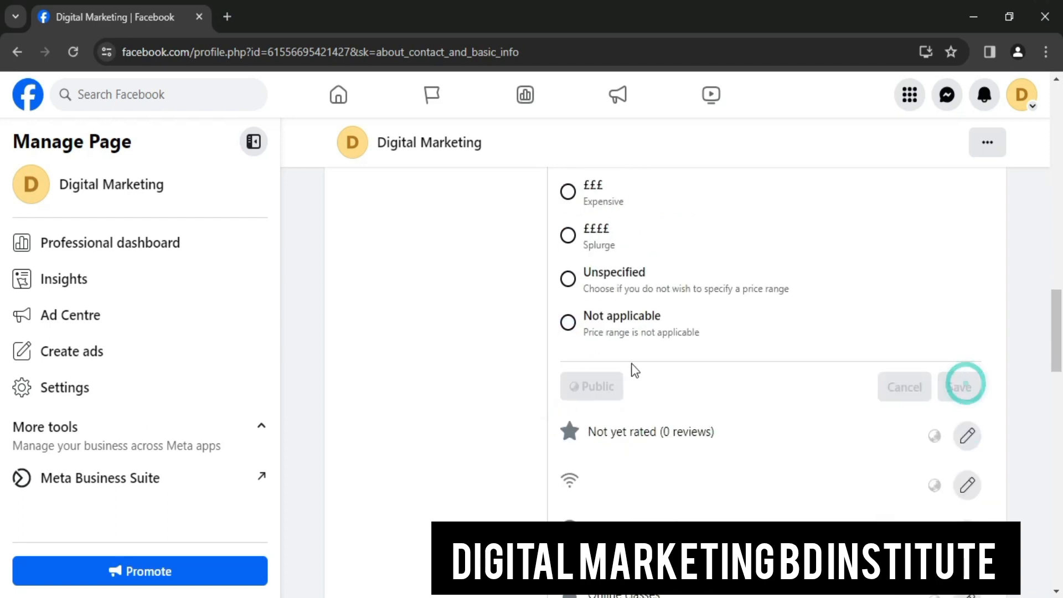
scroll(932, 427, down, 9)
scroll(827, 373, up, 5)
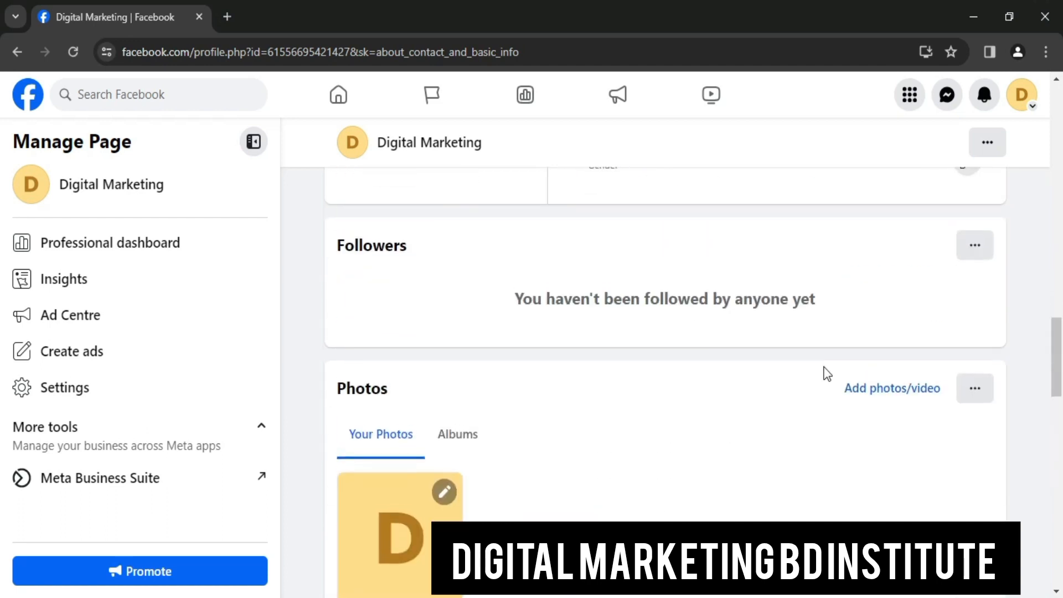
Scroll to the Page header and choose Upload Photo from the profile picture's camera icon
scroll(827, 374, up, 10)
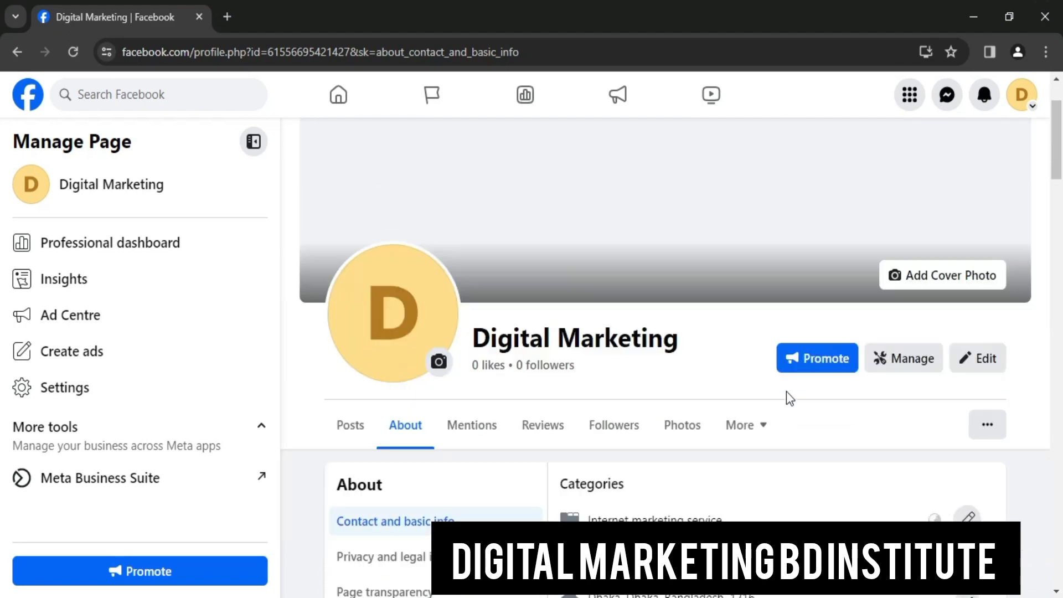
scroll(790, 398, down, 12)
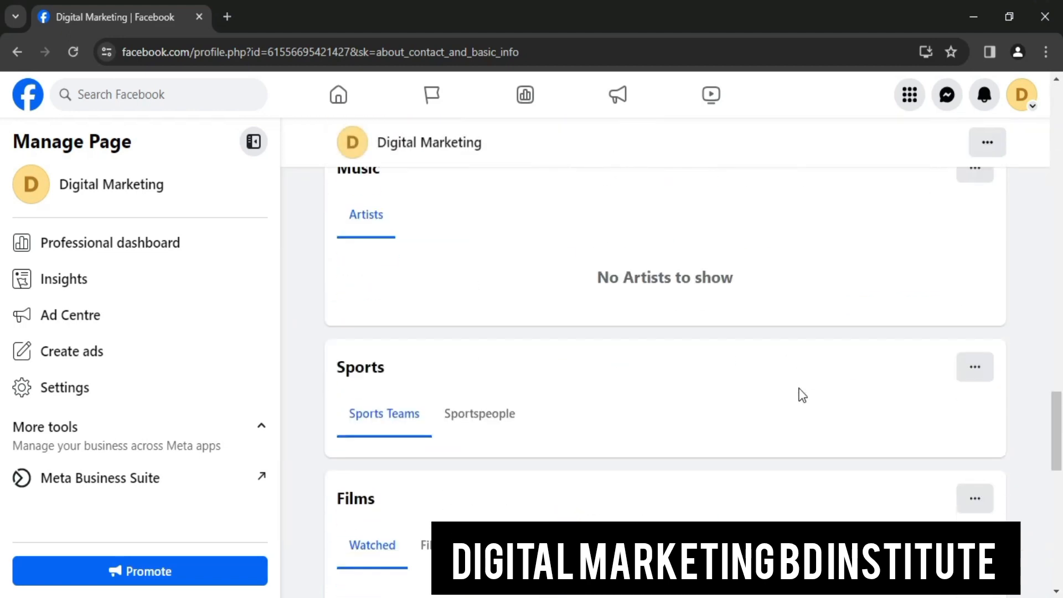
scroll(802, 394, up, 10)
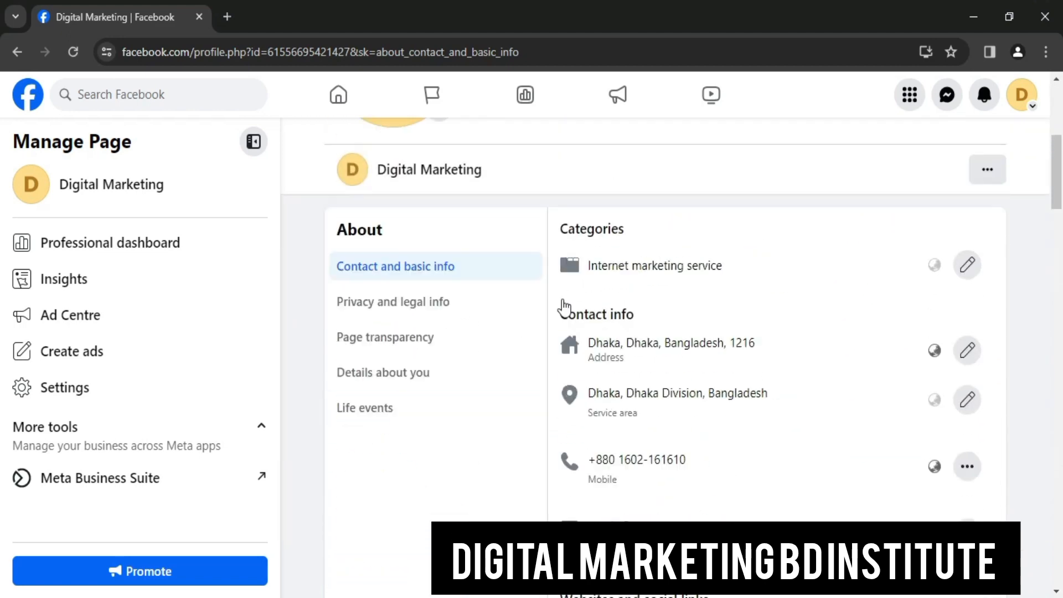
scroll(564, 306, up, 3)
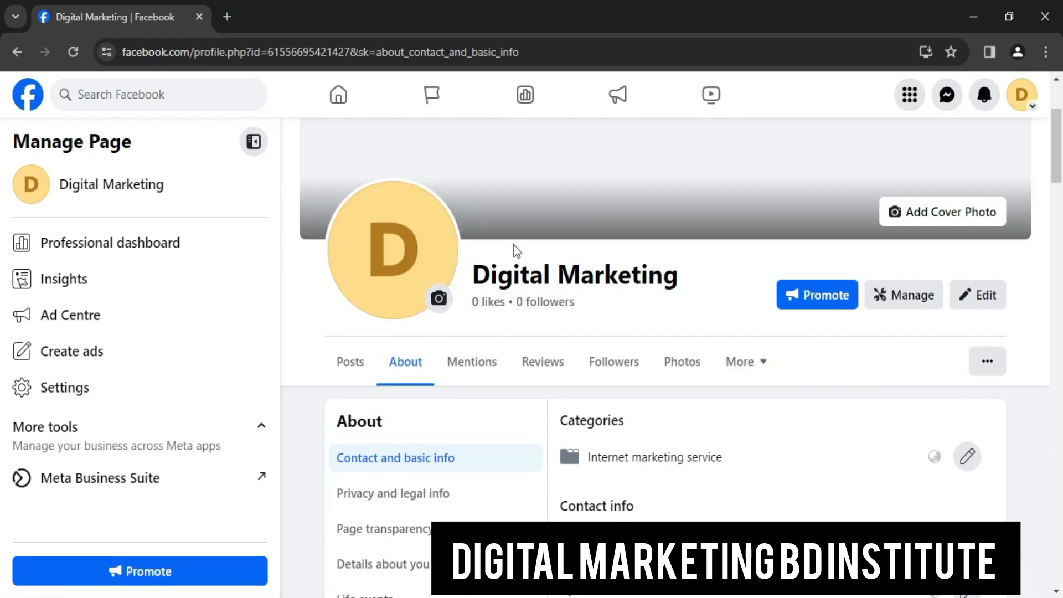
click(438, 298)
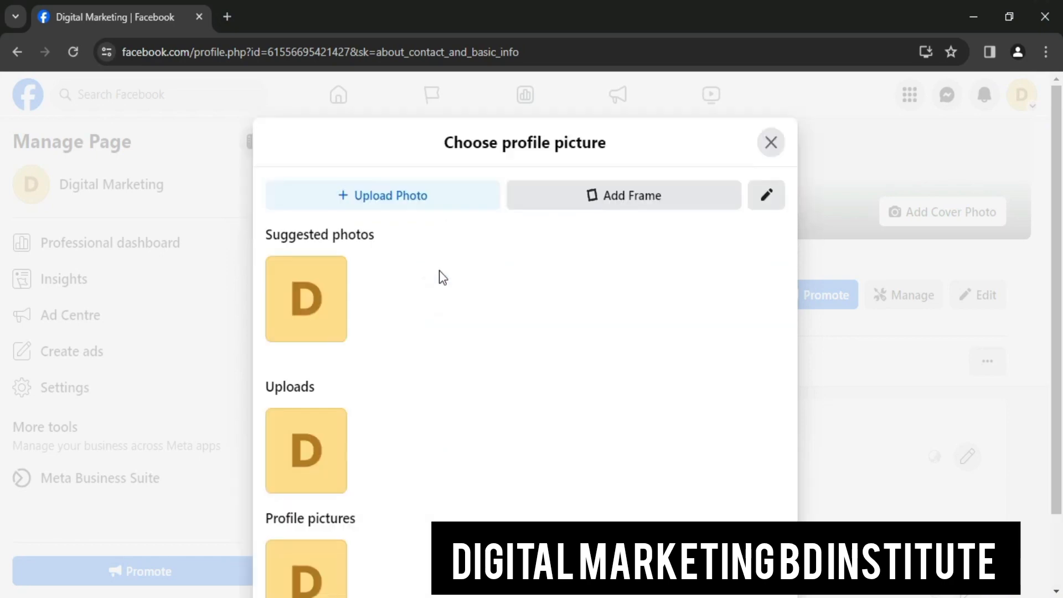
click(414, 195)
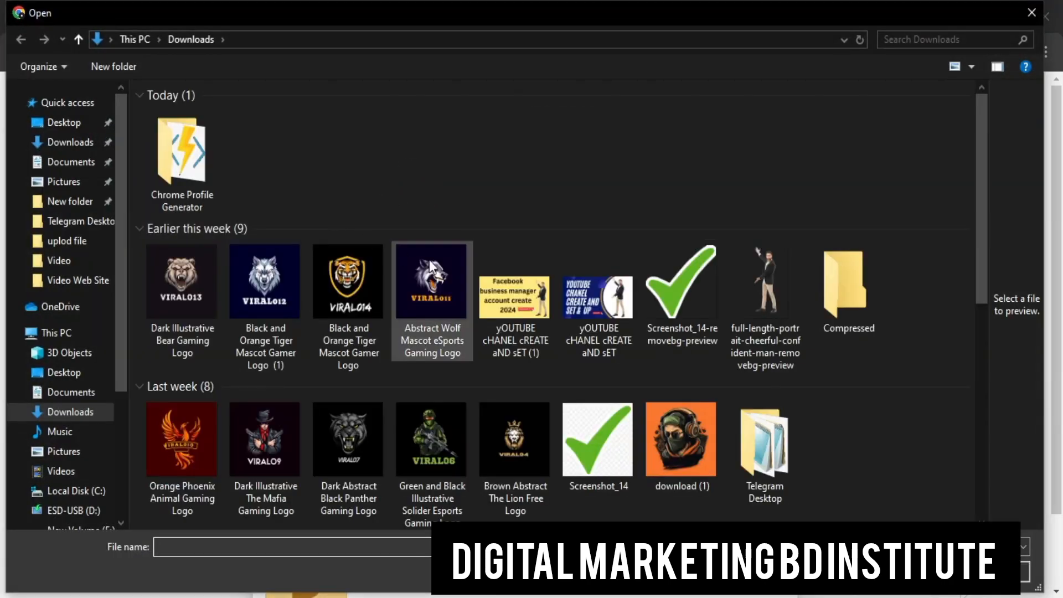
scroll(668, 327, down, 8)
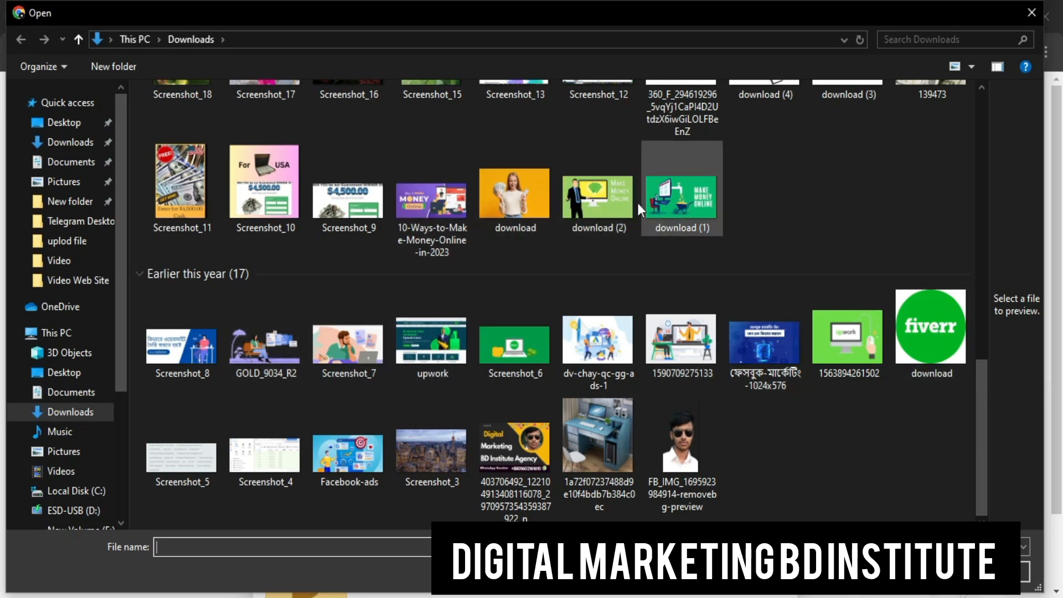
click(702, 198)
scroll(550, 175, up, 5)
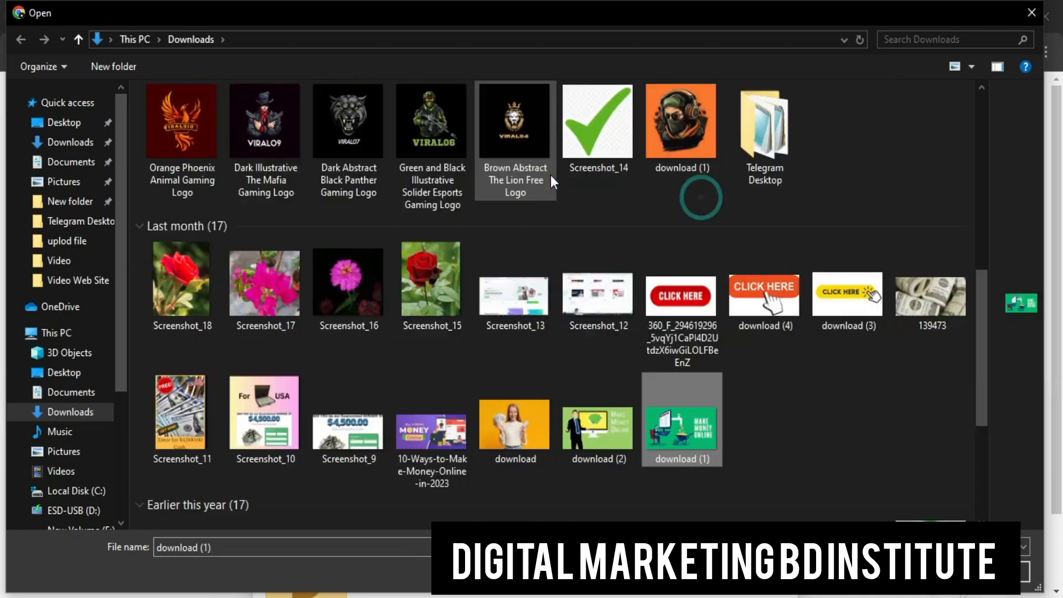
scroll(570, 245, down, 5)
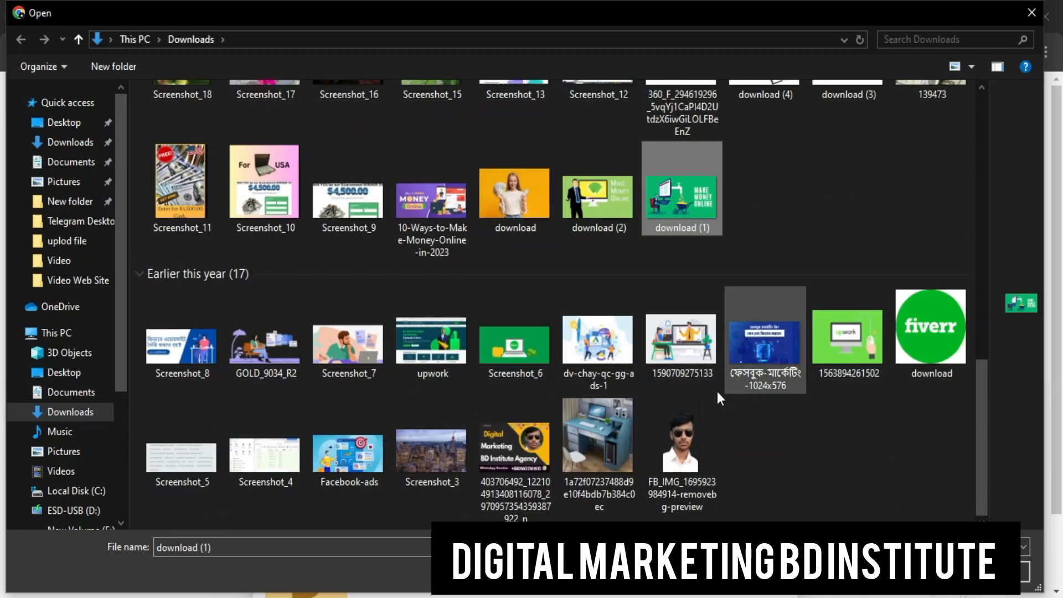
click(662, 328)
click(662, 328)
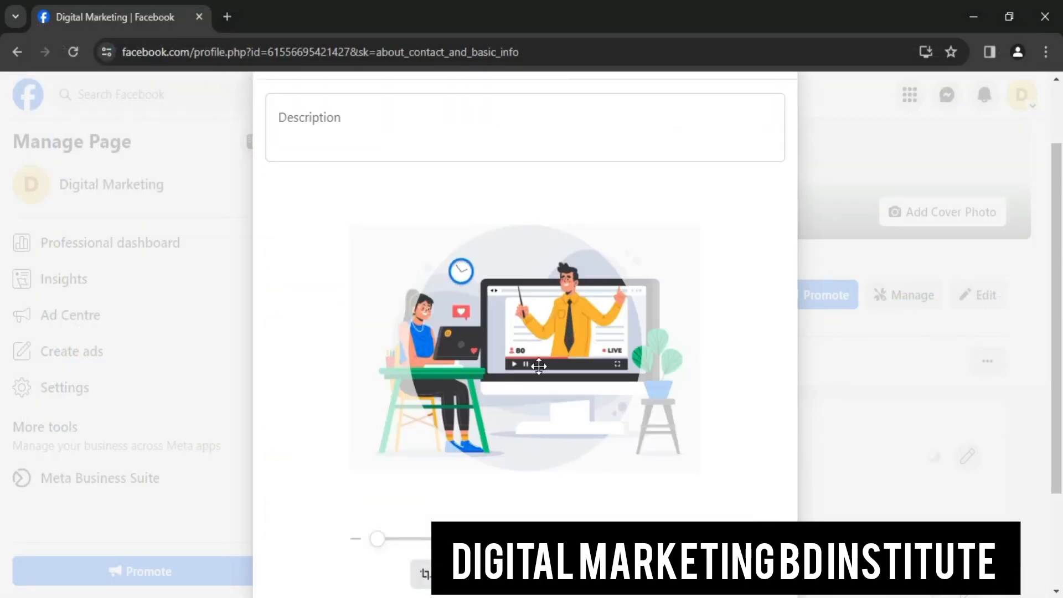
Recentre the illustration in the frame and save it as the profile picture
drag(539, 367, 579, 381)
scroll(714, 488, down, 3)
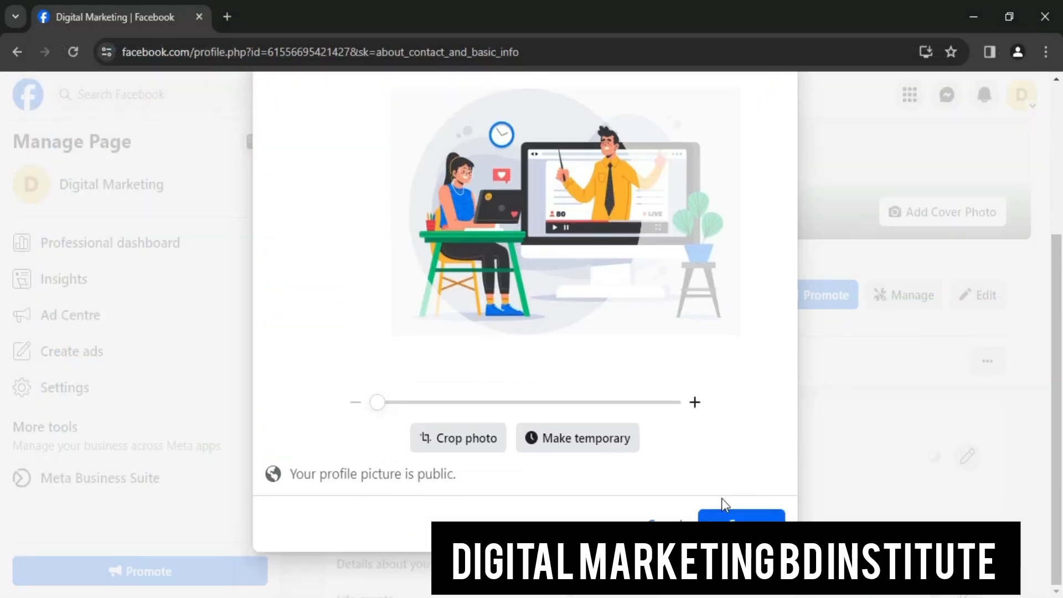
drag(517, 237, 412, 240)
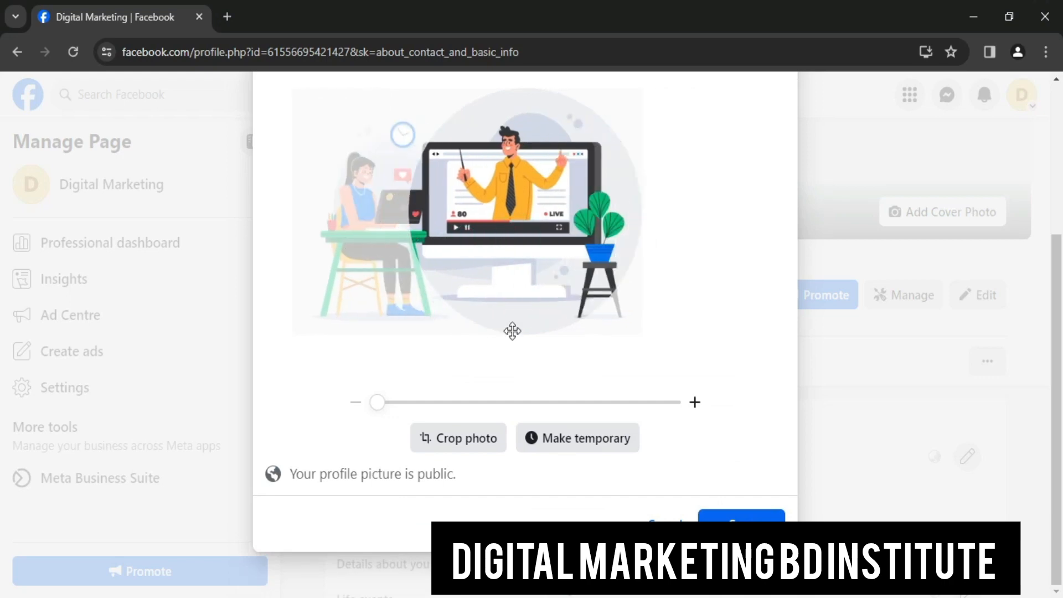
click(760, 511)
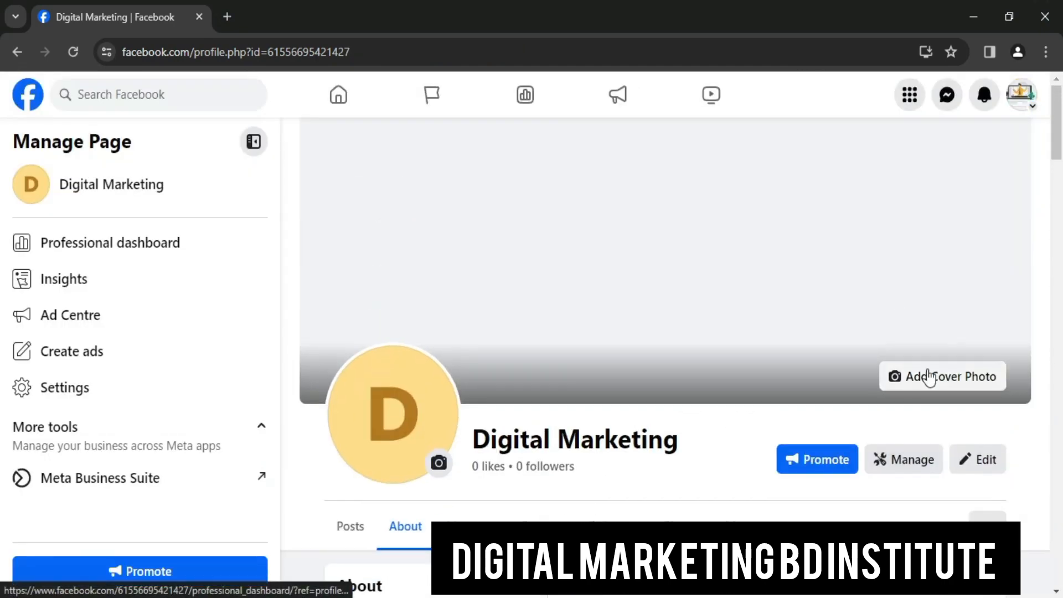
click(927, 368)
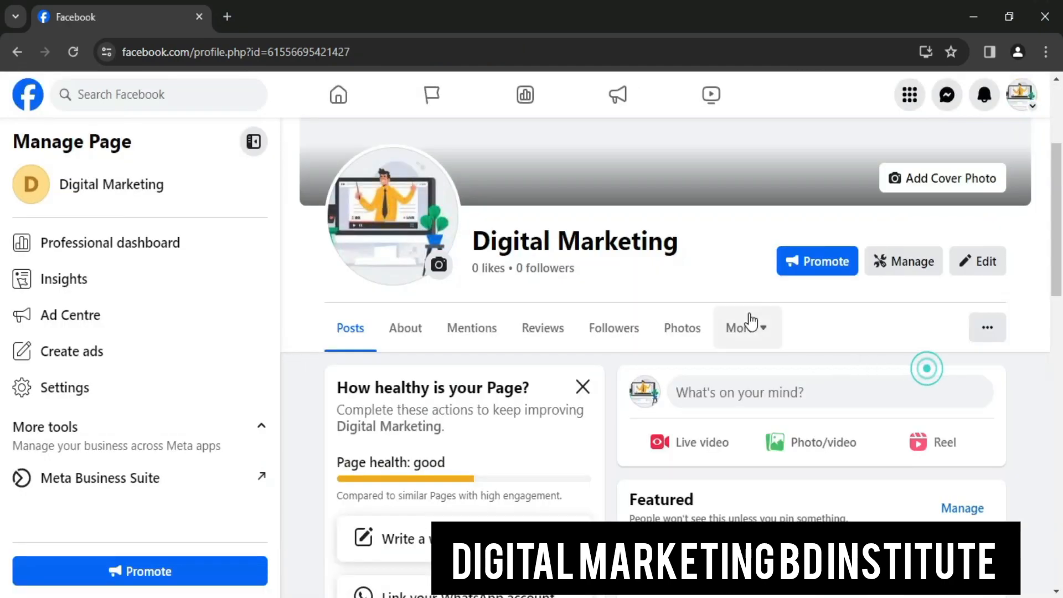
Upload dv-chay-qc-gg-ads-1 from the computer as the cover photo
scroll(921, 248, up, 1)
scroll(925, 253, up, 1)
click(956, 267)
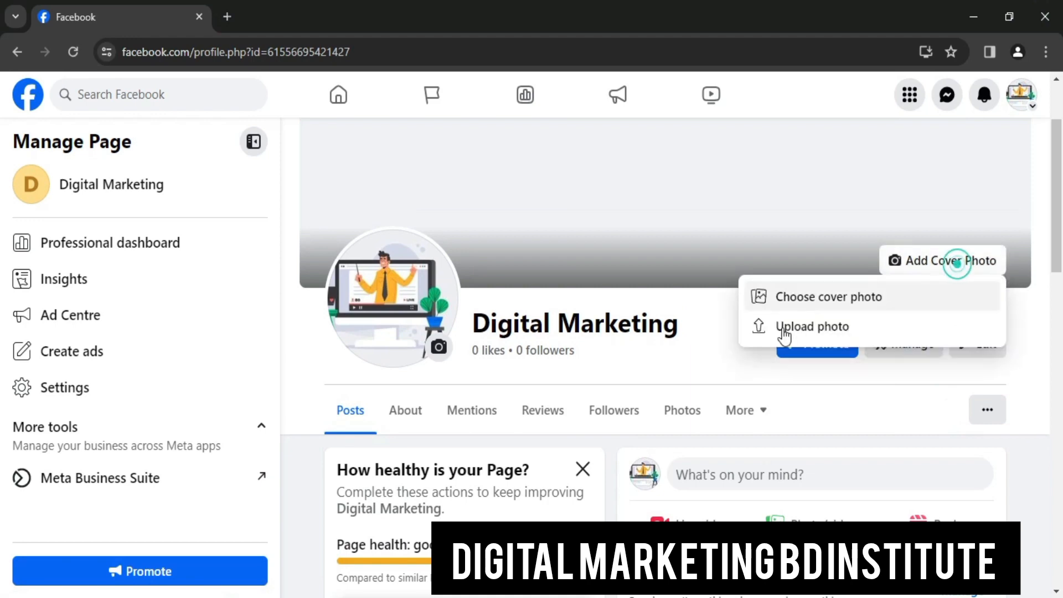
click(781, 327)
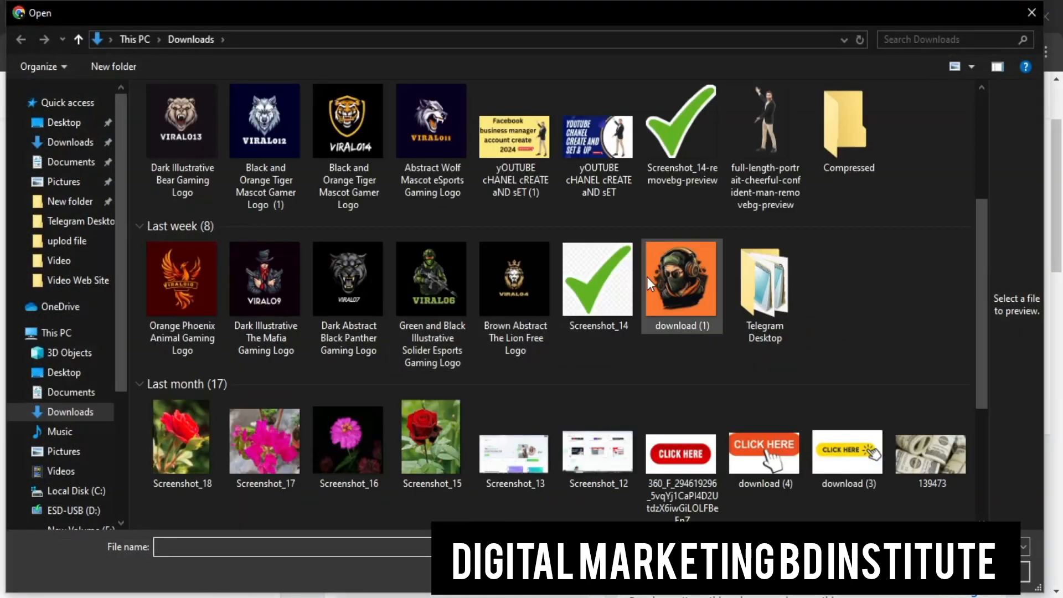
scroll(708, 274, down, 6)
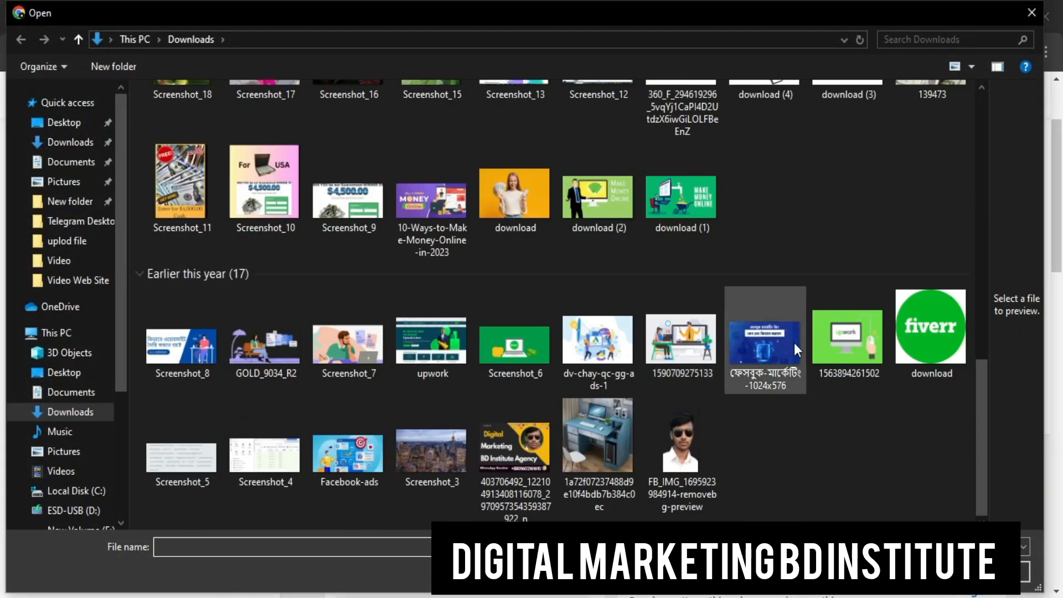
click(607, 337)
double_click(607, 337)
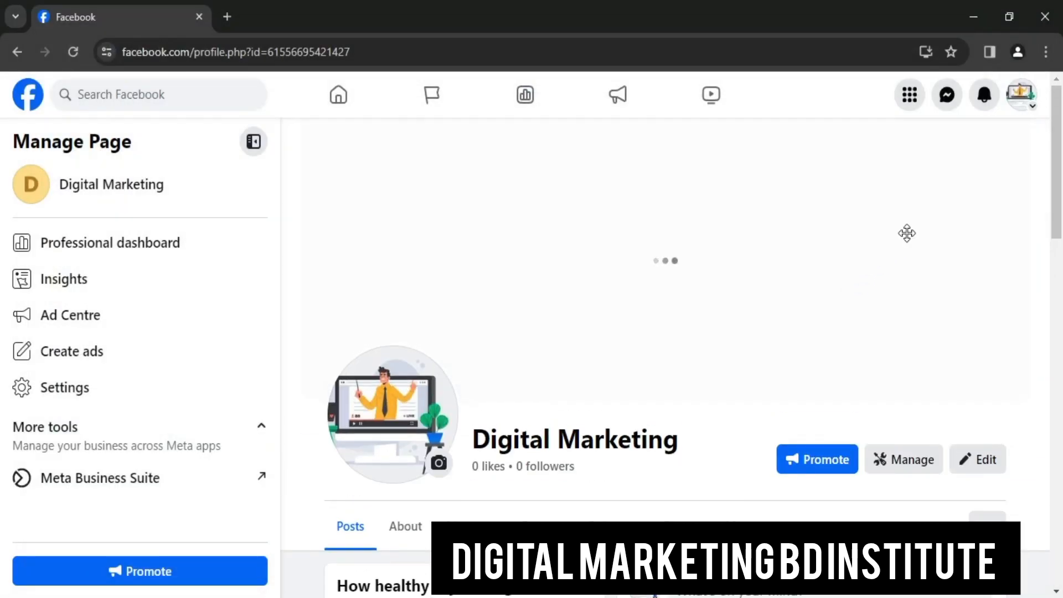
Lower the cover image into position, save it, and review the updated Page
drag(747, 256, 748, 298)
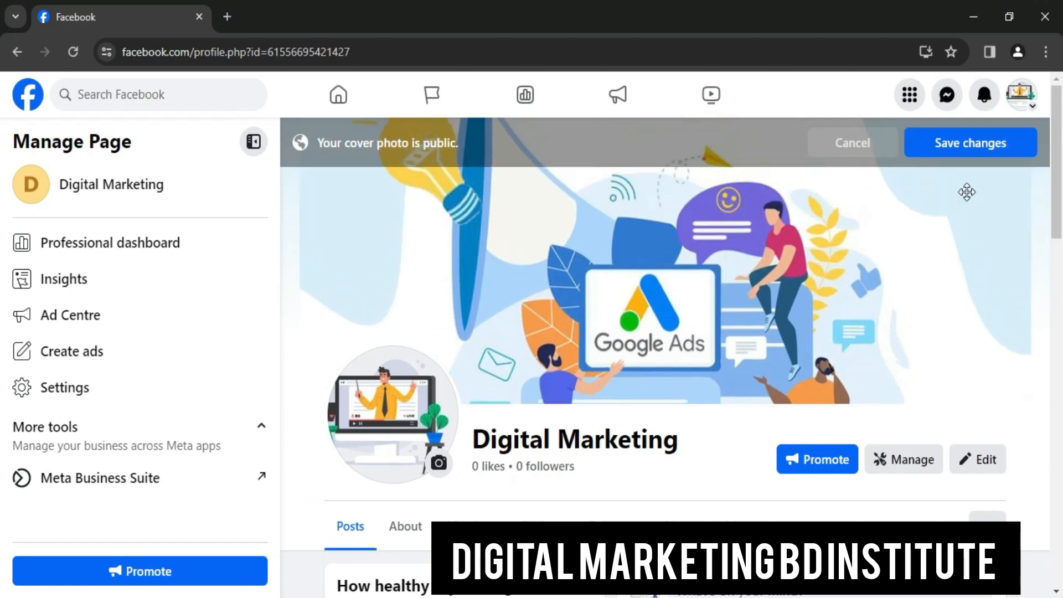
click(960, 149)
scroll(857, 323, down, 10)
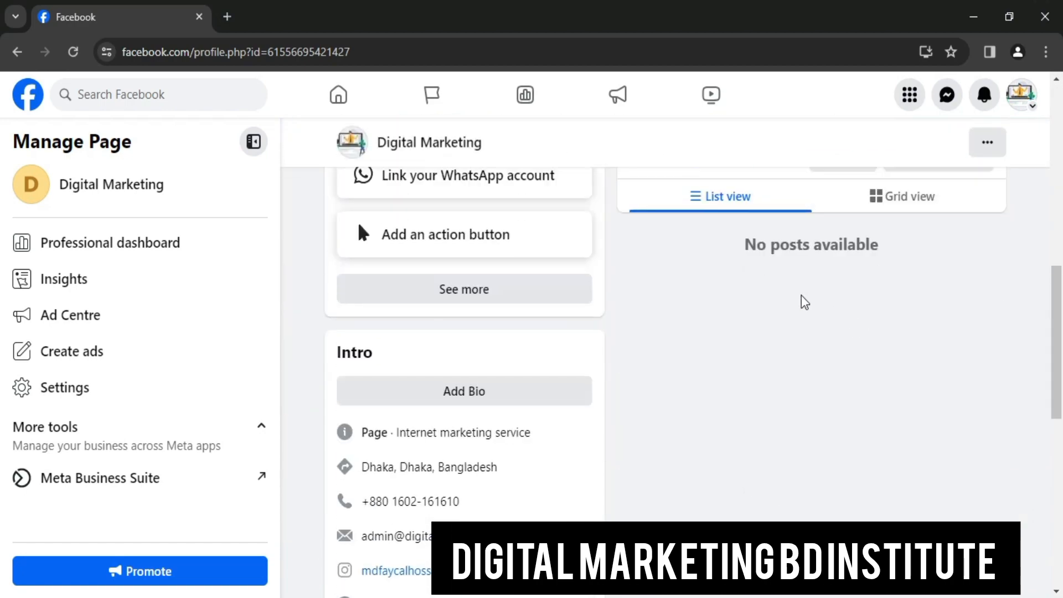
scroll(802, 301, up, 4)
scroll(759, 275, up, 3)
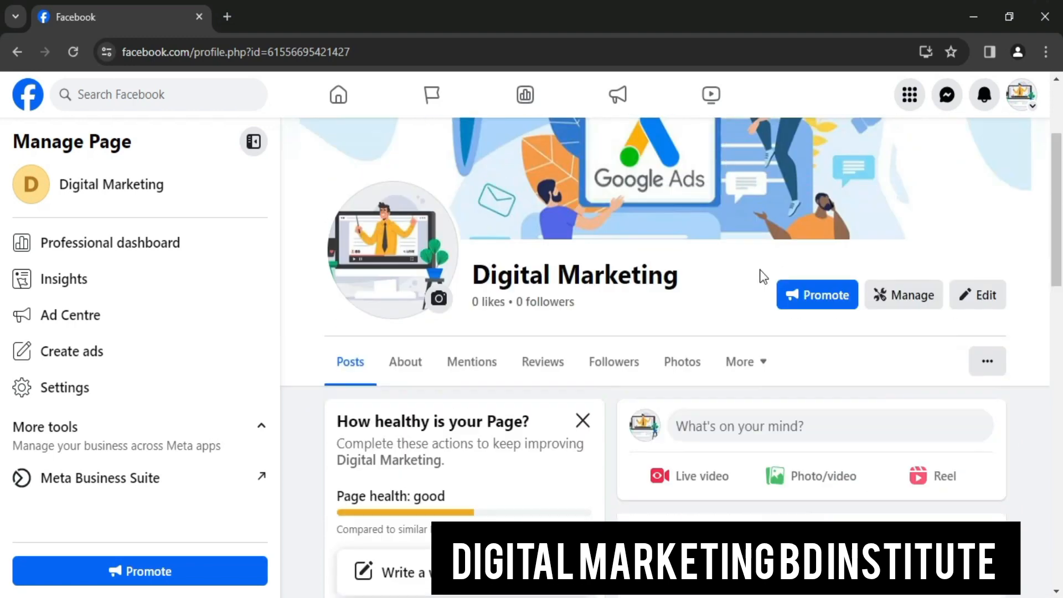
scroll(761, 270, down, 3)
scroll(724, 280, down, 12)
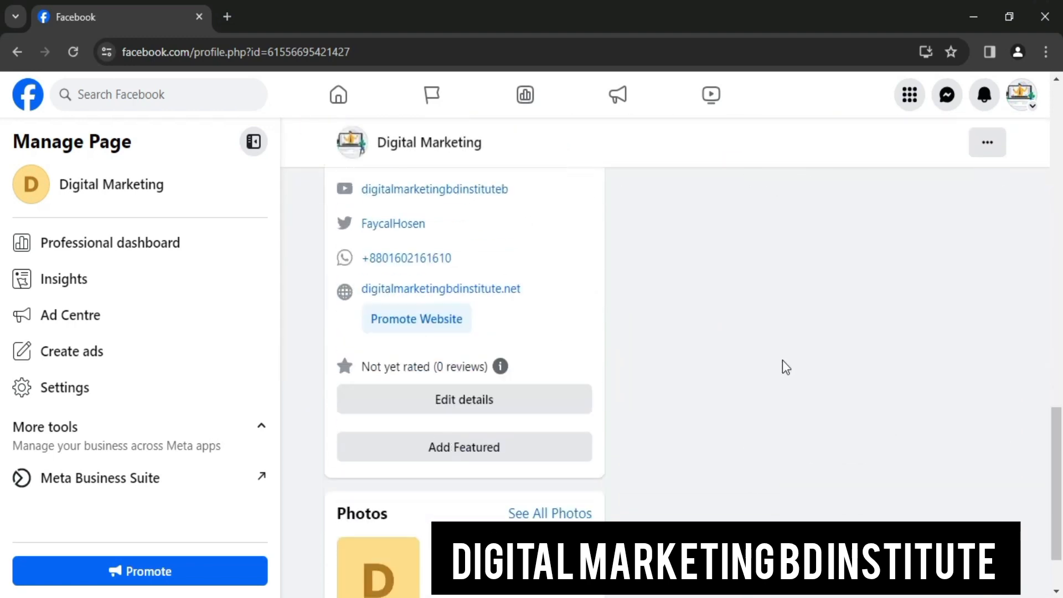
scroll(769, 358, up, 5)
scroll(655, 320, up, 6)
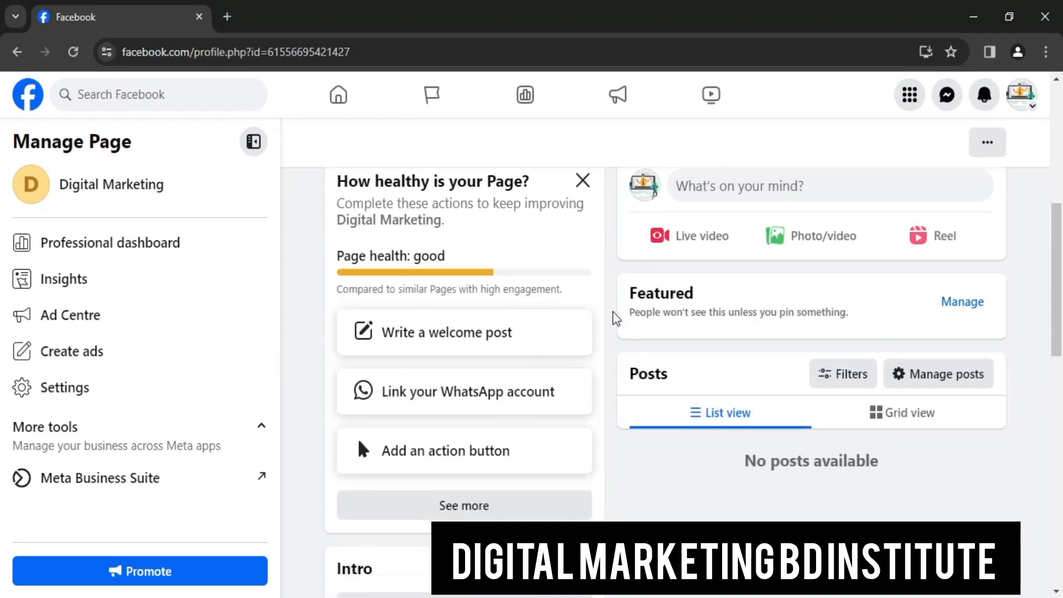
scroll(612, 315, down, 10)
scroll(515, 378, up, 10)
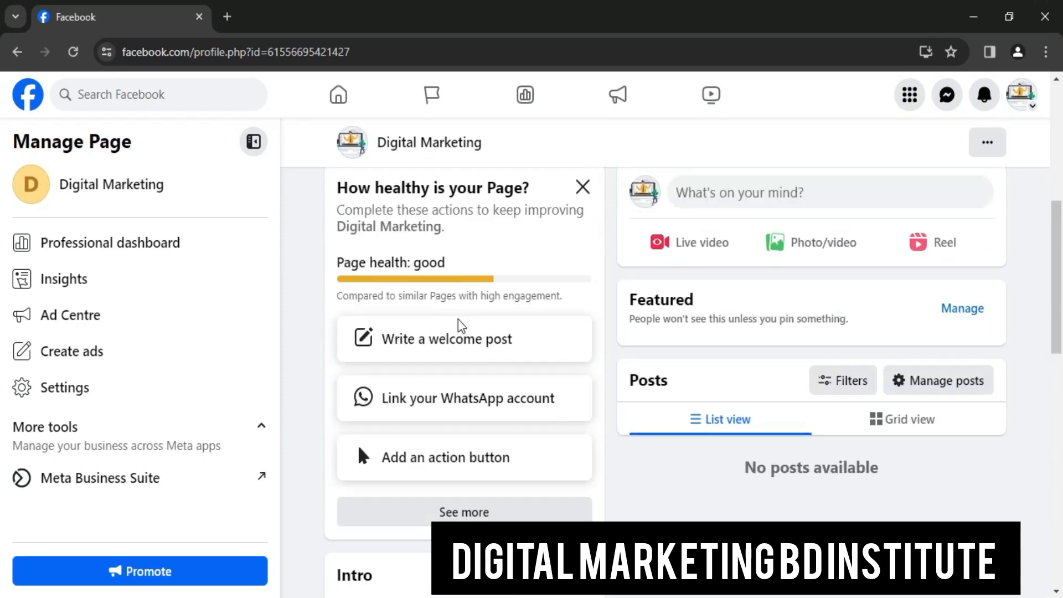